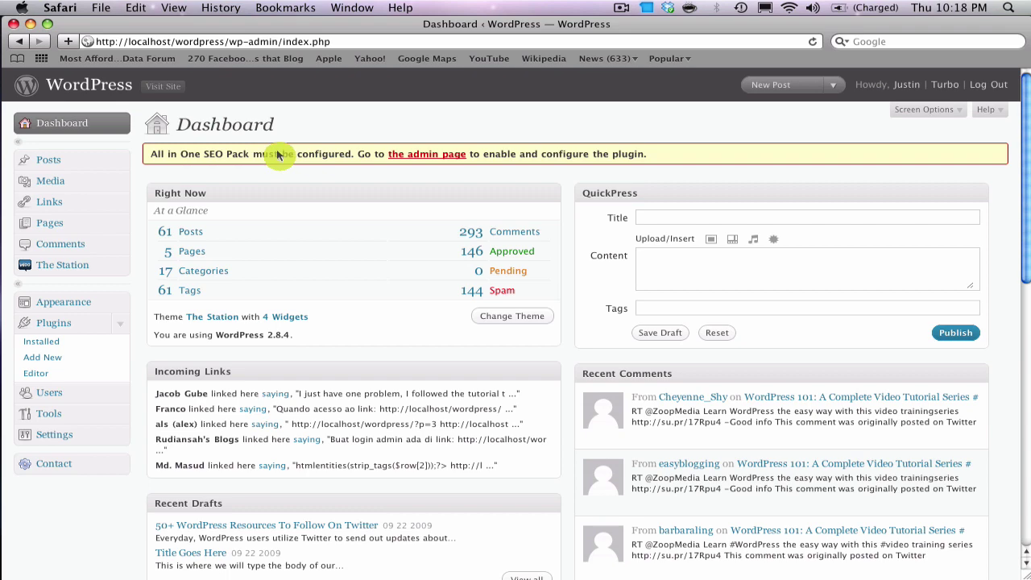
Step: Open the All in One SEO Pack options from the dashboard notice, set Plugin Status to Enabled and update the options
{"action": "left_click", "coordinate": [422, 155]}
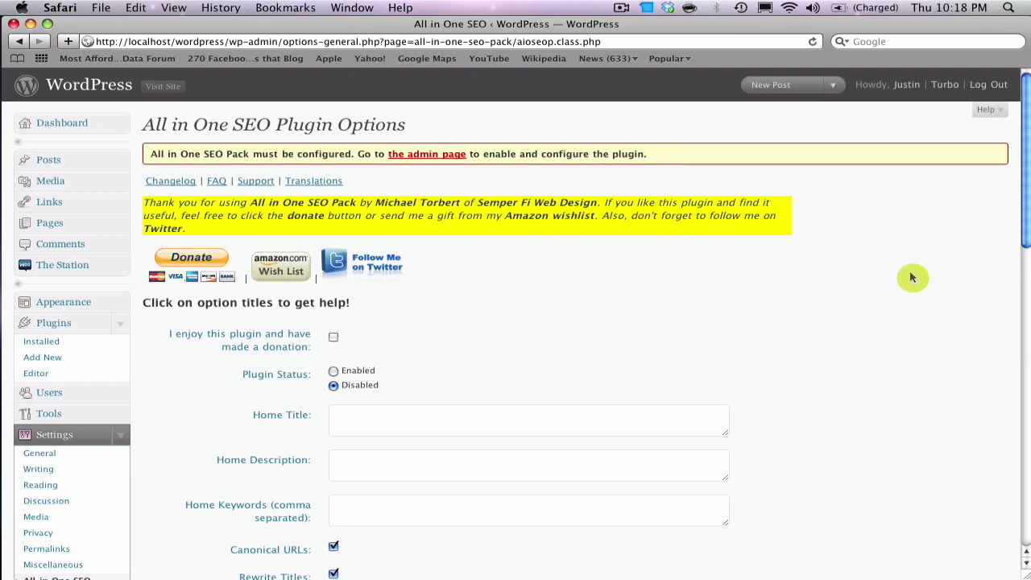
{"action": "scroll", "coordinate": [920, 279], "scroll_direction": "down", "scroll_amount": 1}
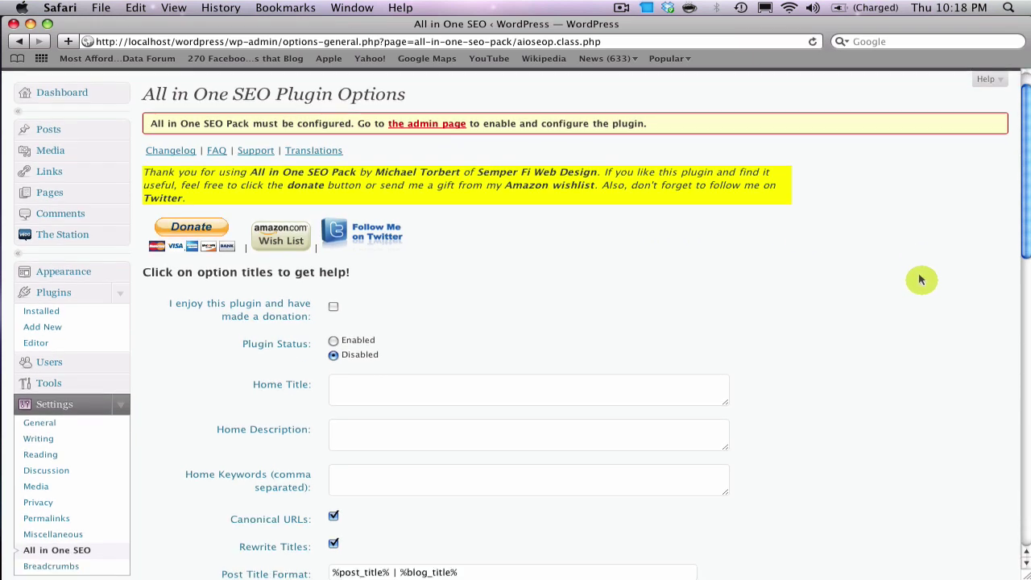
{"action": "scroll", "coordinate": [922, 278], "scroll_direction": "down", "scroll_amount": 3}
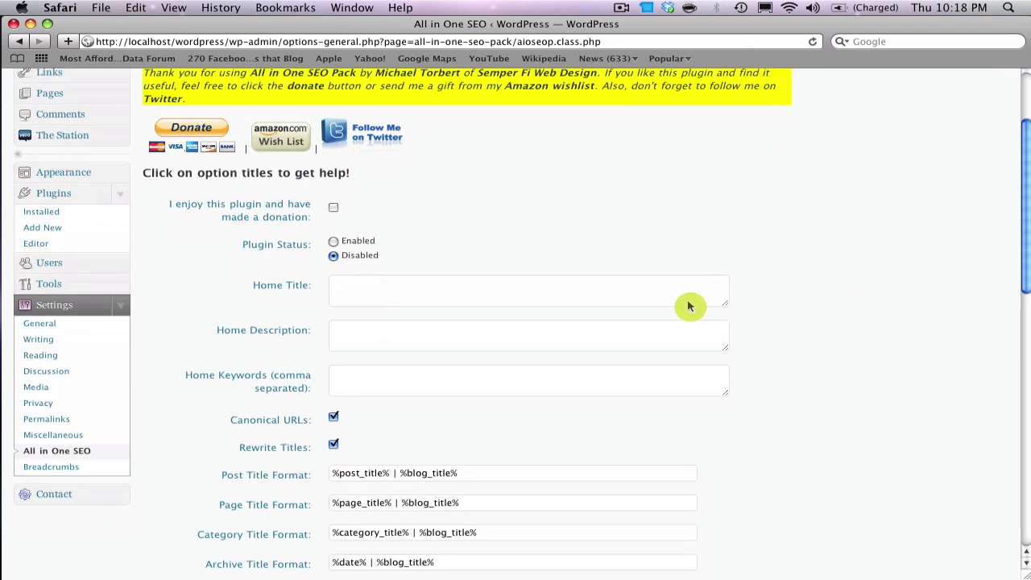
{"action": "left_click", "coordinate": [333, 241]}
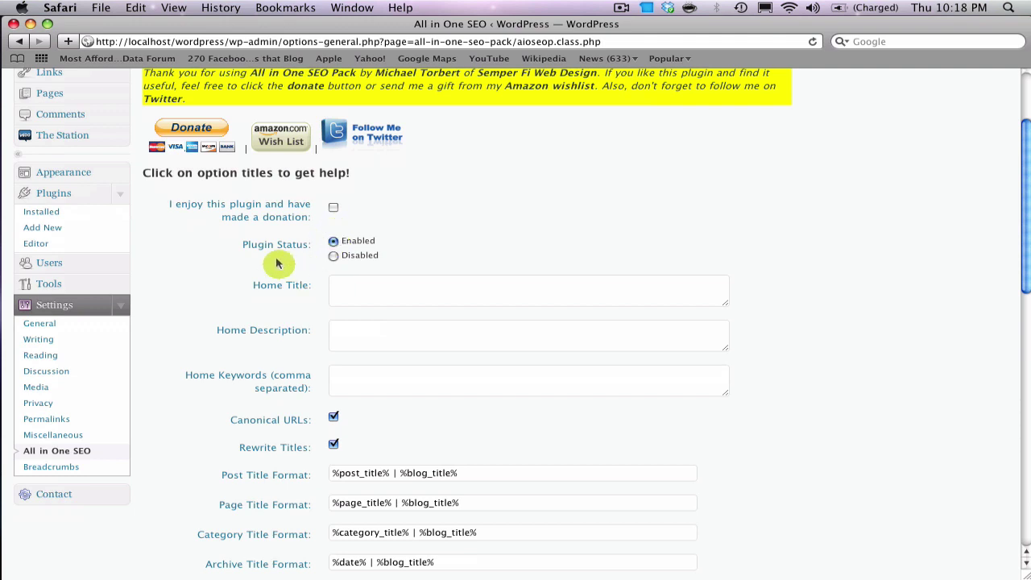
{"action": "scroll", "coordinate": [282, 277], "scroll_direction": "down", "scroll_amount": 5}
{"action": "scroll", "coordinate": [316, 392], "scroll_direction": "down", "scroll_amount": 10}
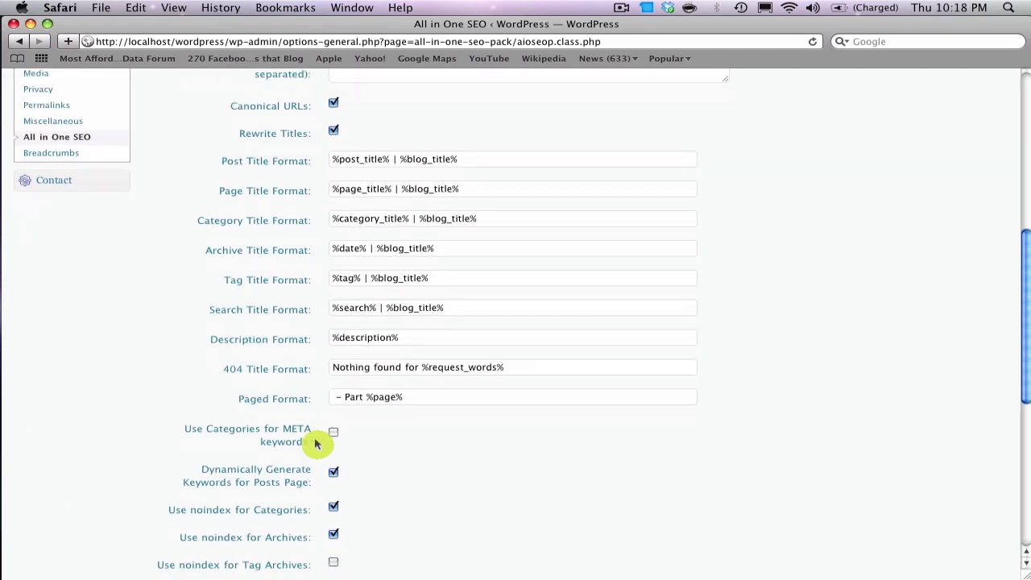
{"action": "left_click", "coordinate": [162, 455]}
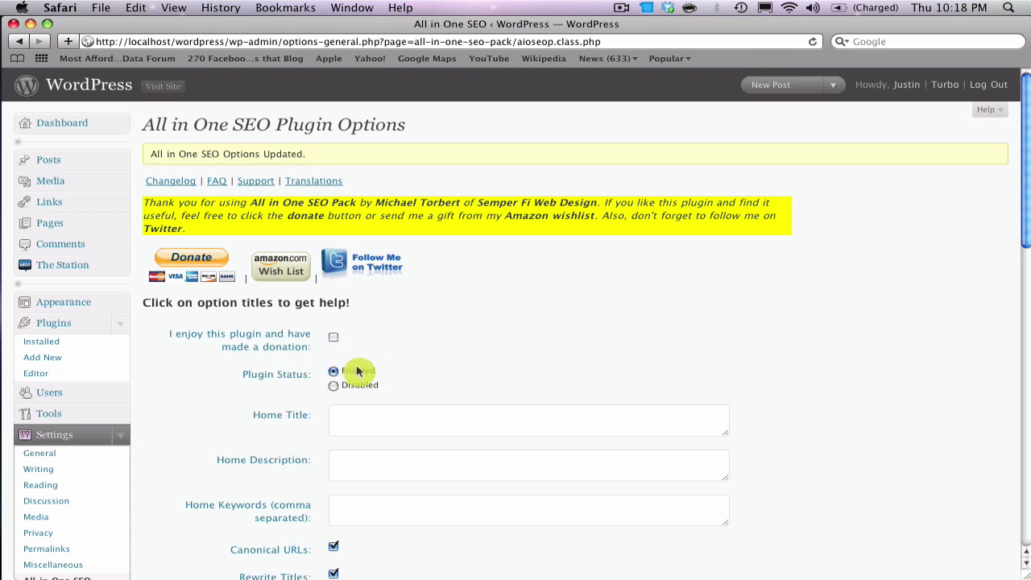
Step: Enlarge the Home Title field and enter "Keywords - Slogal - Mywebsite.com" as the home title
{"action": "scroll", "coordinate": [869, 390], "scroll_direction": "down", "scroll_amount": 3}
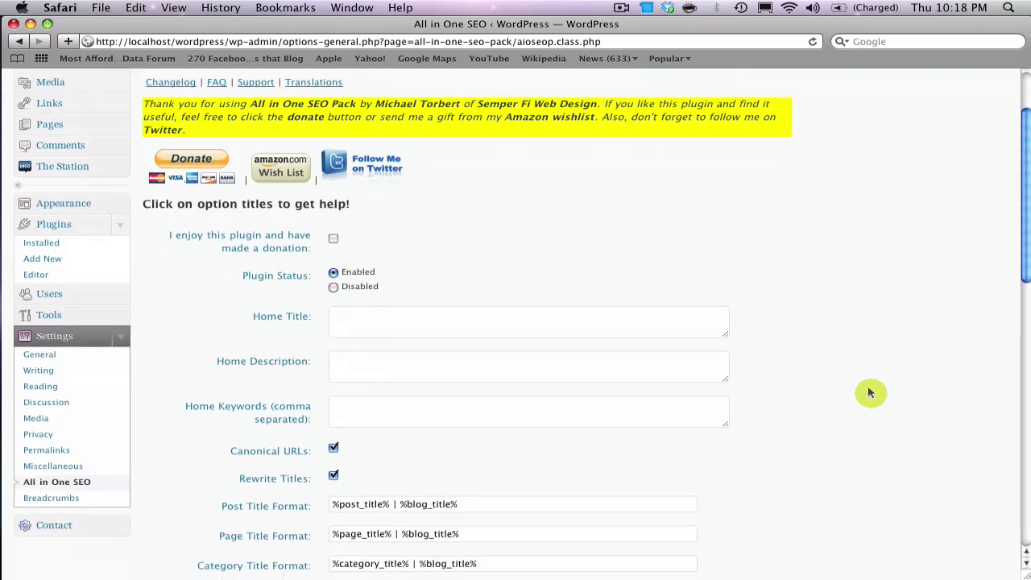
{"action": "scroll", "coordinate": [869, 392], "scroll_direction": "down", "scroll_amount": 1}
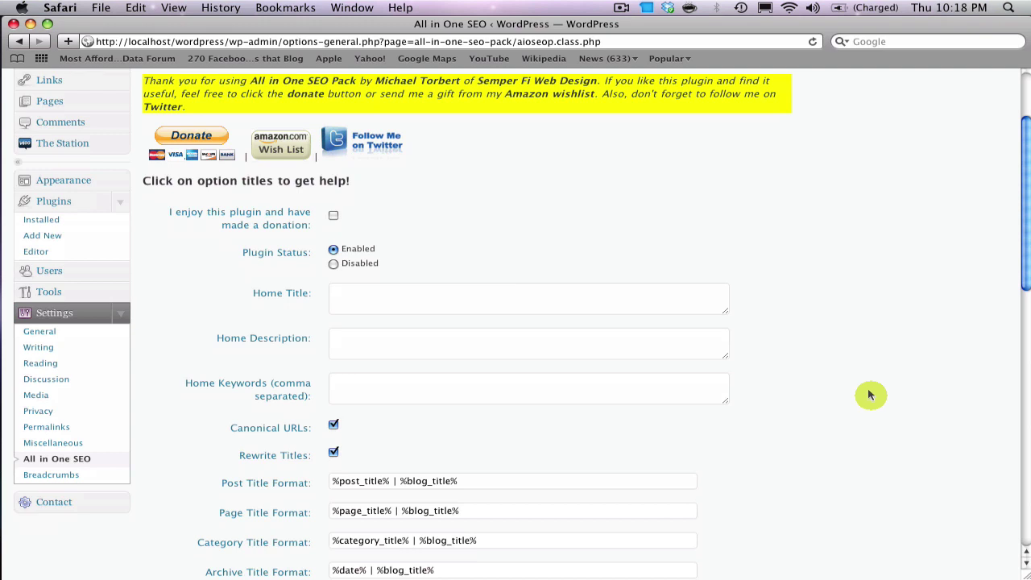
{"action": "left_click", "coordinate": [705, 301]}
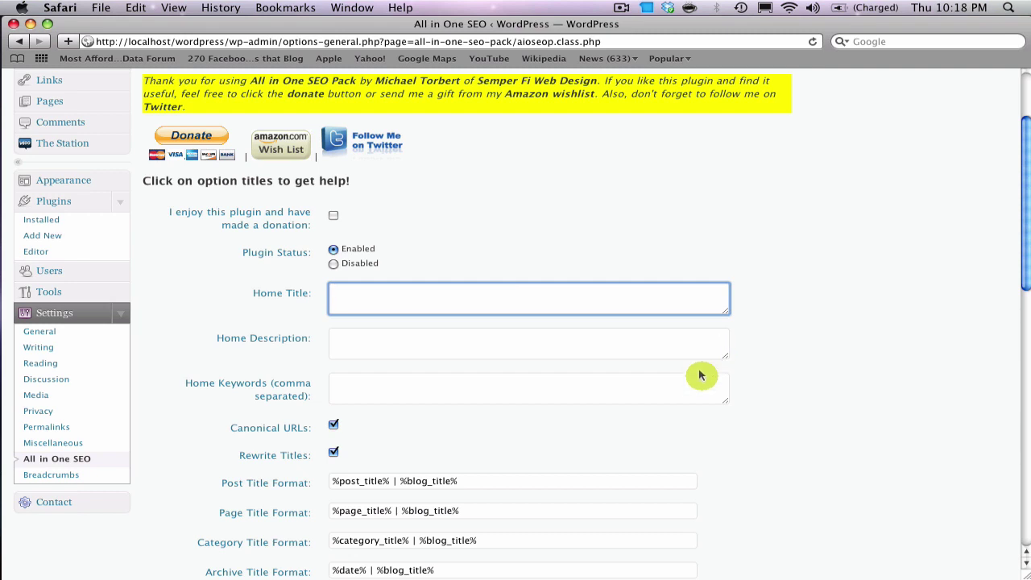
{"action": "left_click_drag", "start_coordinate": [724, 310], "coordinate": [728, 350]}
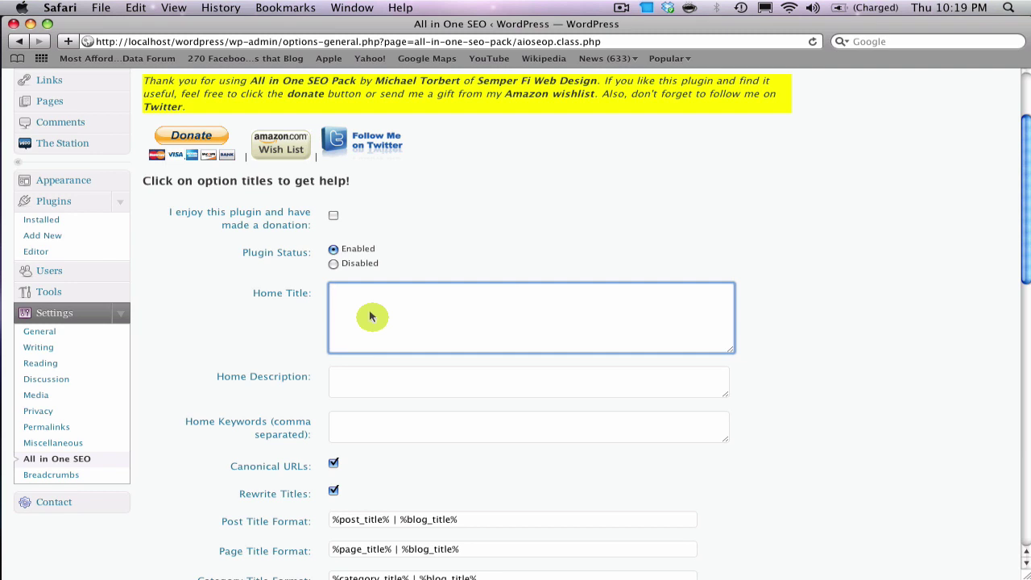
{"action": "type", "text": "Keywords"}
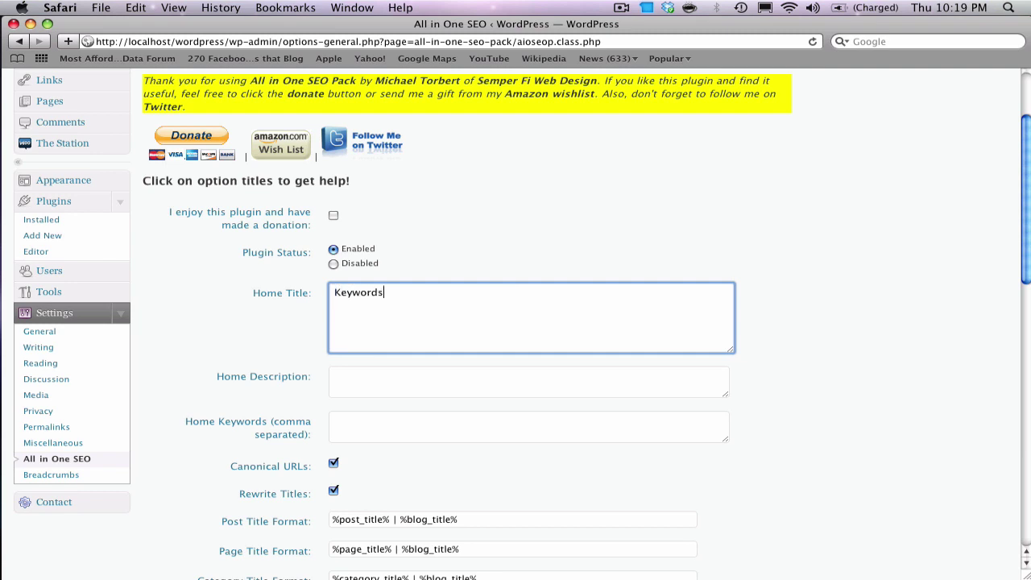
{"action": "type", "text": " - Slogal - Mywebsite/co"}
{"action": "key", "text": "BackSpace"}
{"action": "key", "text": "BackSpace"}
{"action": "key", "text": "BackSpace"}
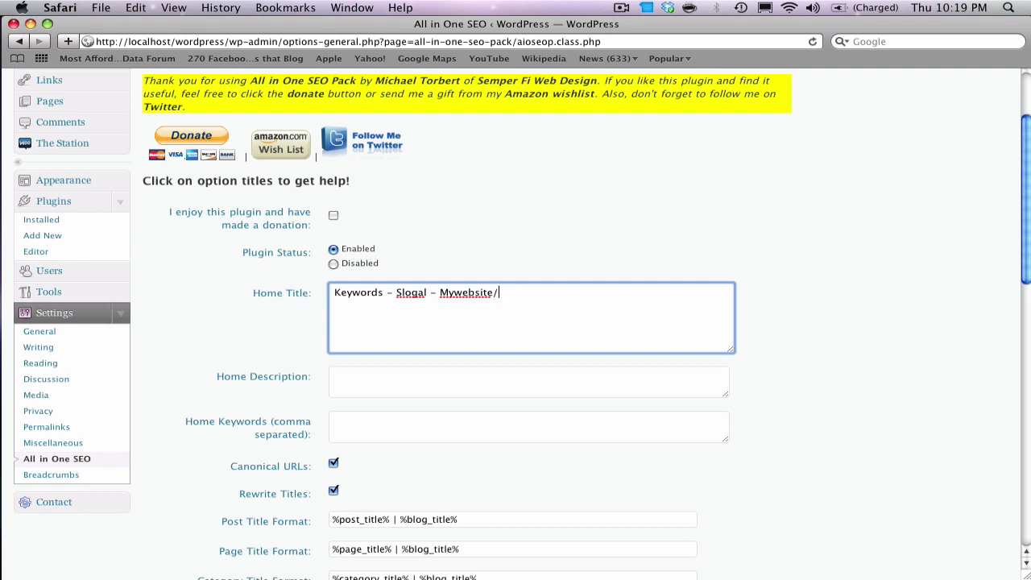
{"action": "type", "text": ".com"}
{"action": "left_click", "coordinate": [438, 330]}
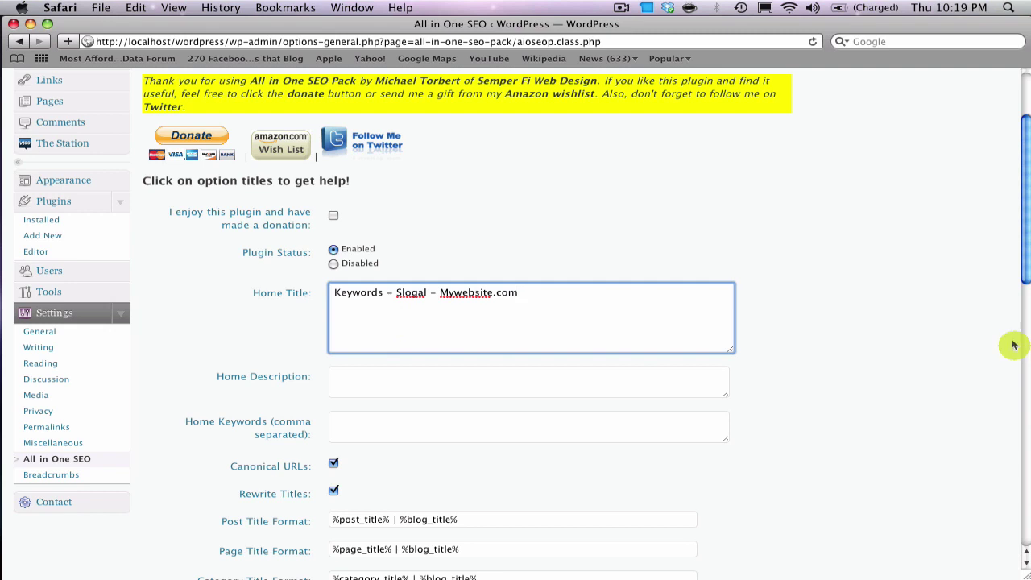
Step: Leave the Home Description empty and enter "main, site, three, two, blue" as the Home Keywords
{"action": "scroll", "coordinate": [405, 361], "scroll_direction": "down", "scroll_amount": 2}
{"action": "left_click", "coordinate": [405, 352]}
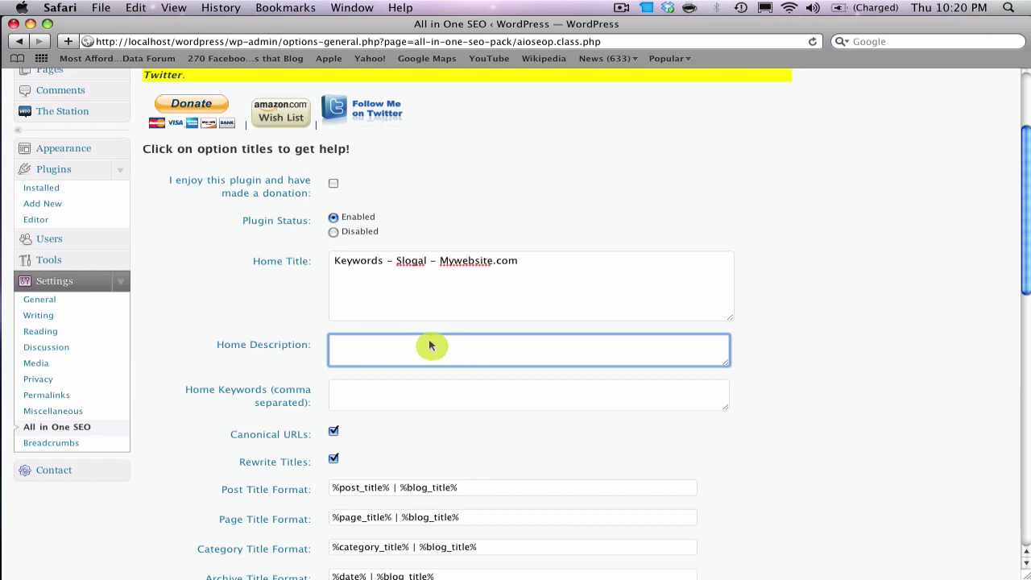
{"action": "scroll", "coordinate": [467, 375], "scroll_direction": "down", "scroll_amount": 2}
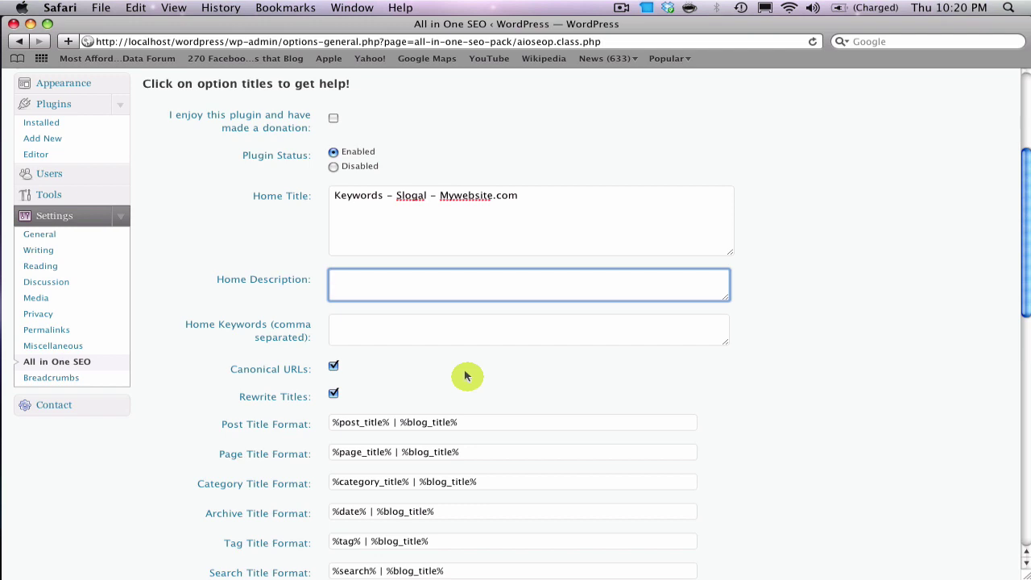
{"action": "scroll", "coordinate": [483, 379], "scroll_direction": "down", "scroll_amount": 1}
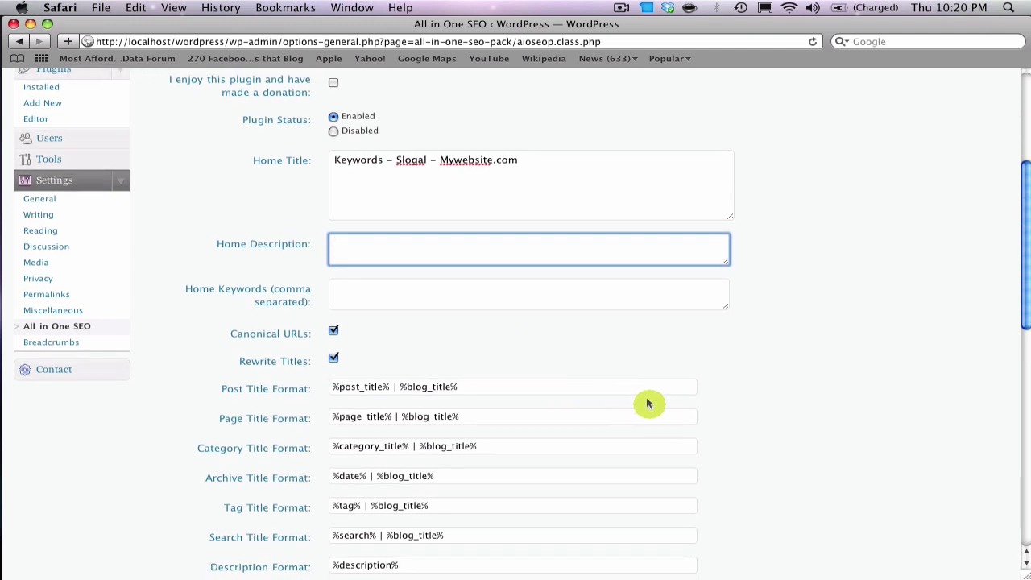
{"action": "left_click", "coordinate": [424, 298]}
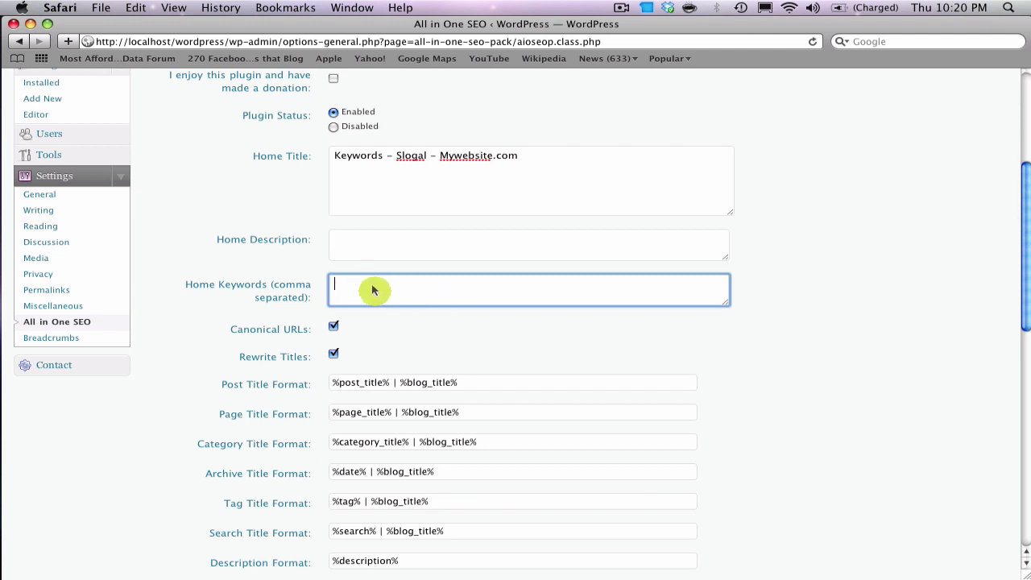
{"action": "type", "text": "main, sit"}
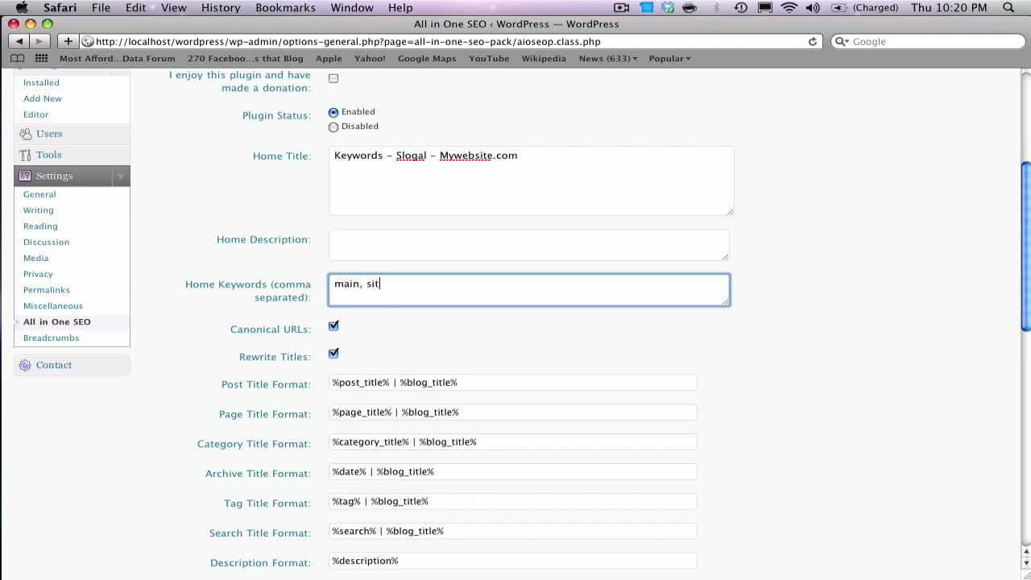
{"action": "type", "text": "e, three, two, blue"}
Step: Read the help texts for the Canonical URLs and Rewrite Titles options, and collapse them again
{"action": "scroll", "coordinate": [665, 311], "scroll_direction": "down", "scroll_amount": 3}
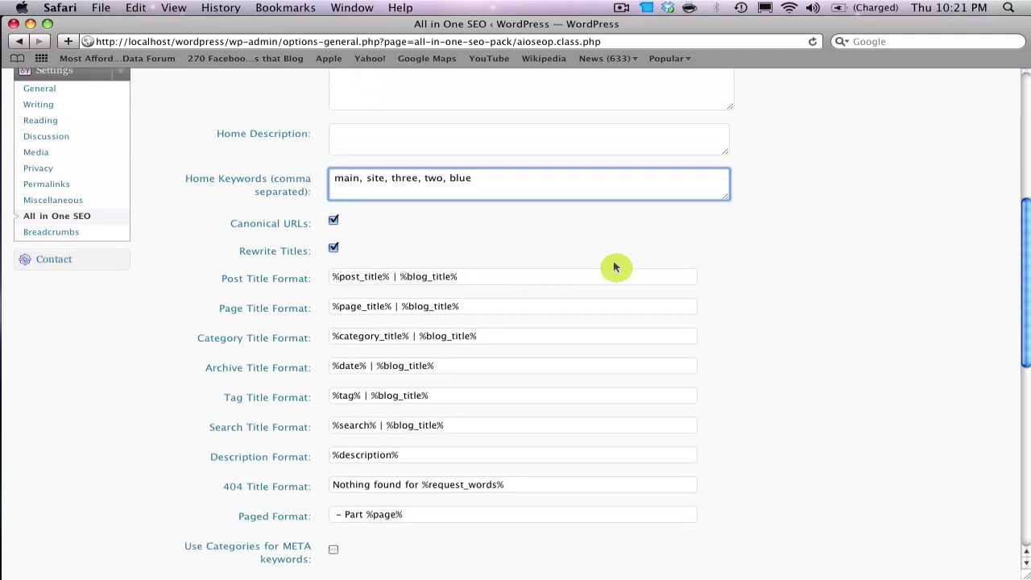
{"action": "scroll", "coordinate": [616, 267], "scroll_direction": "down", "scroll_amount": 1}
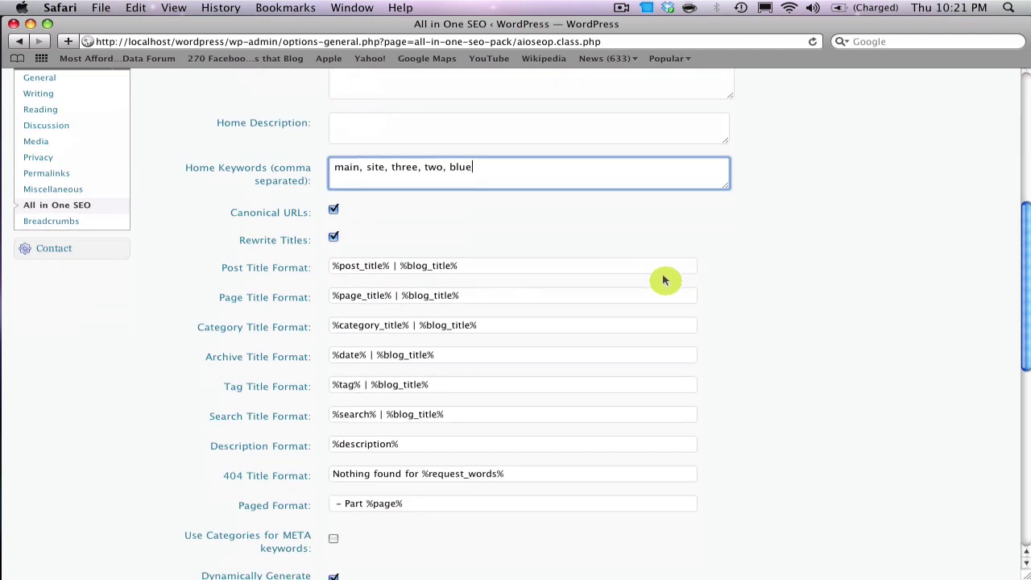
{"action": "left_click", "coordinate": [280, 212]}
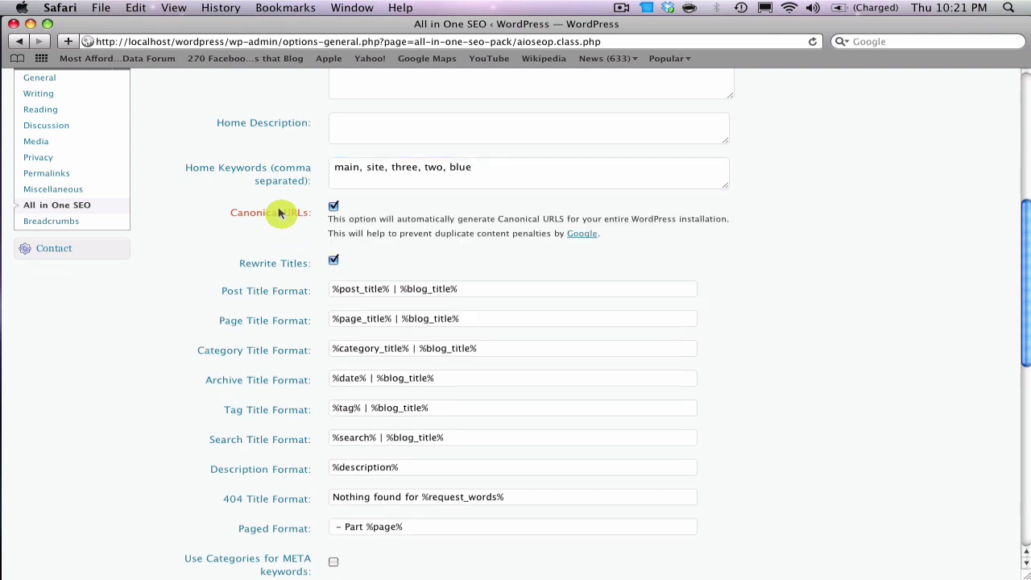
{"action": "left_click", "coordinate": [288, 264]}
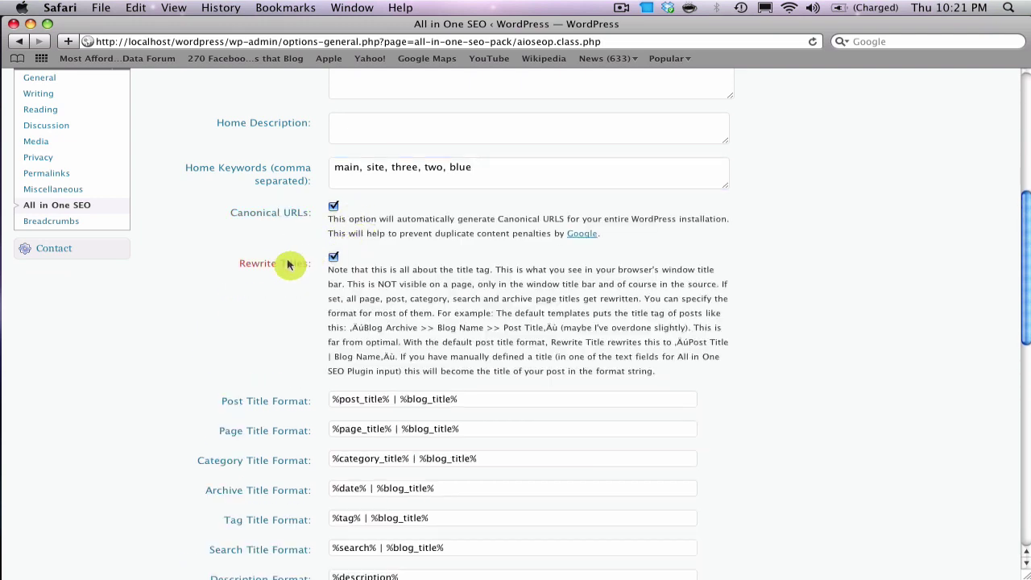
{"action": "left_click", "coordinate": [274, 214]}
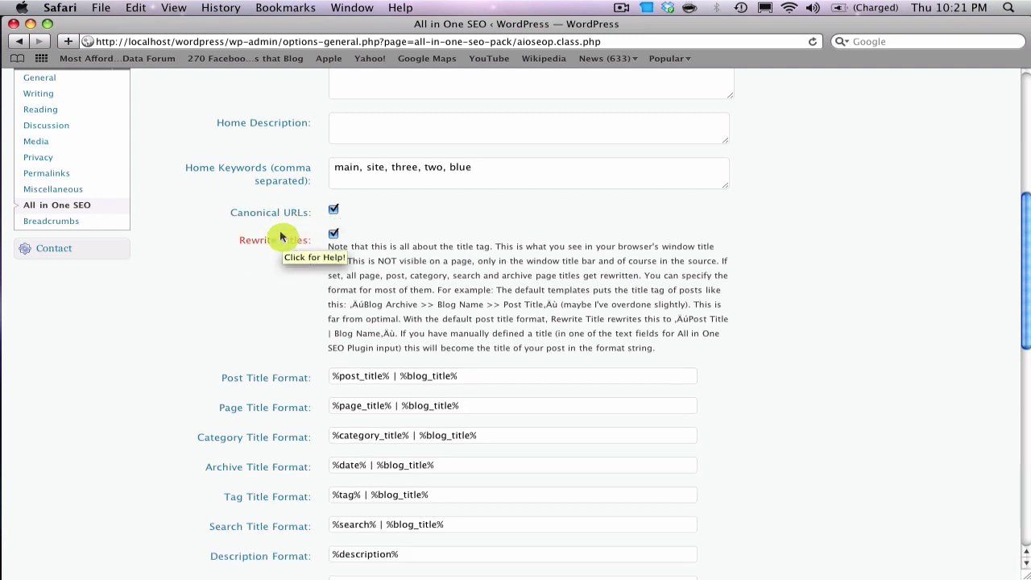
{"action": "left_click", "coordinate": [282, 238]}
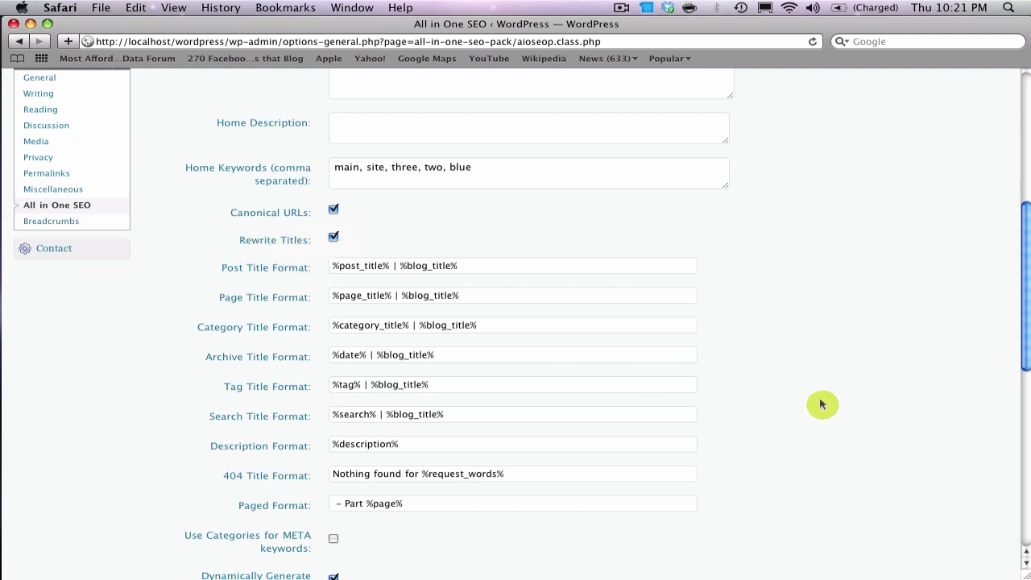
Step: Remove the blog title and its separator from the title formats, leaving %post_title% for posts and %page_title% for pages
{"action": "scroll", "coordinate": [821, 404], "scroll_direction": "down", "scroll_amount": 3}
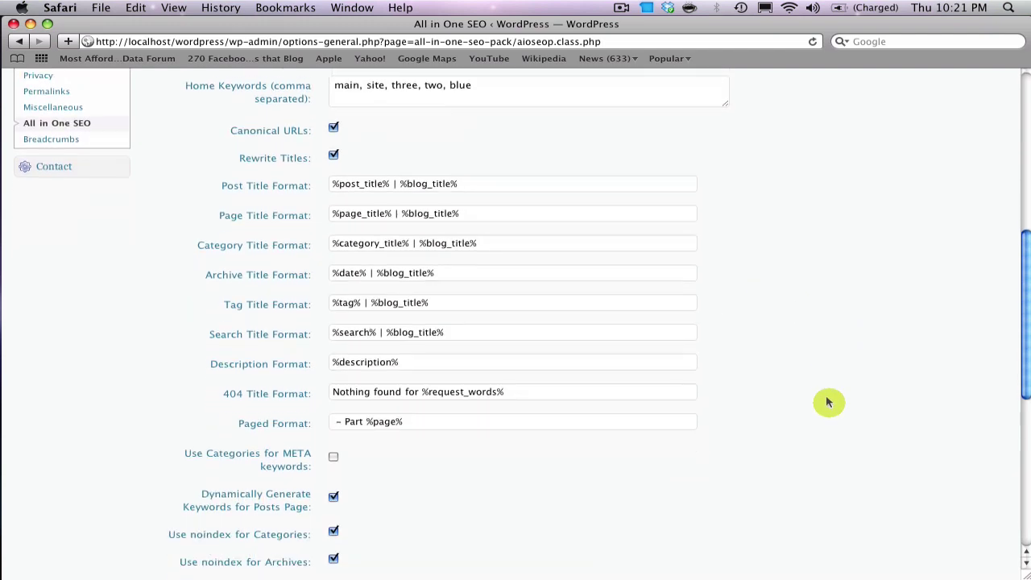
{"action": "scroll", "coordinate": [186, 260], "scroll_direction": "down", "scroll_amount": 1}
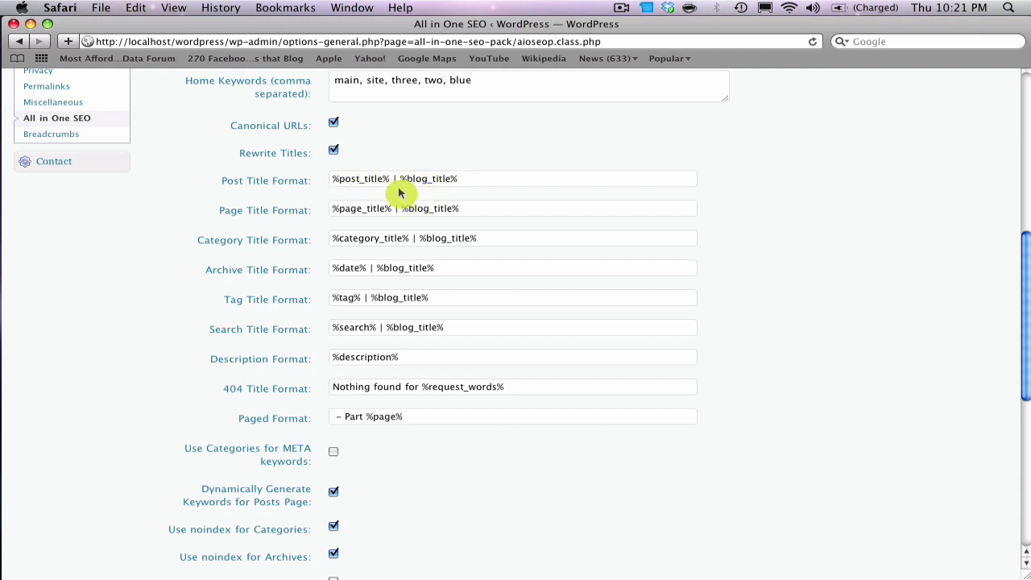
{"action": "left_click_drag", "start_coordinate": [392, 179], "coordinate": [485, 184]}
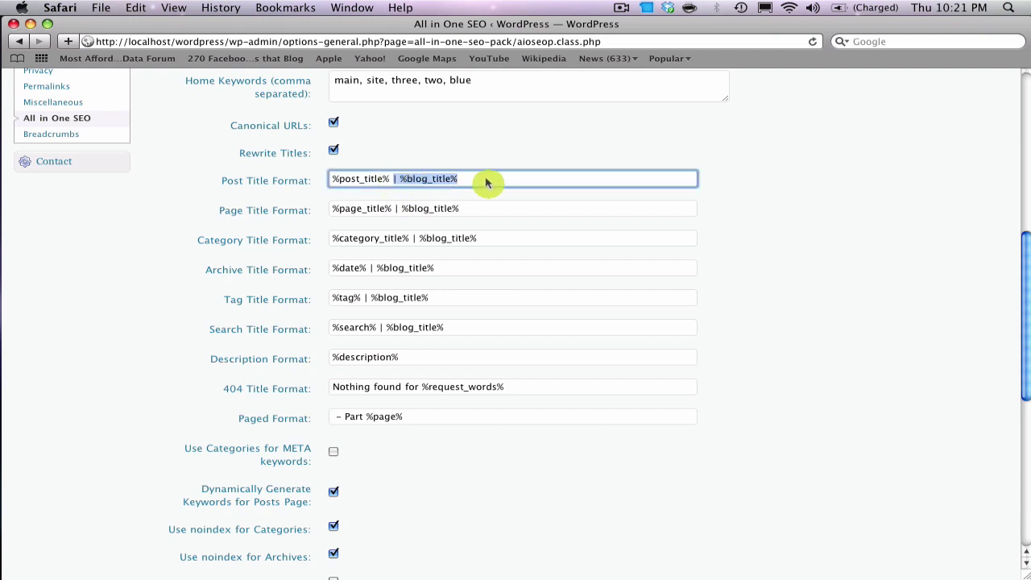
{"action": "key", "text": "BackSpace"}
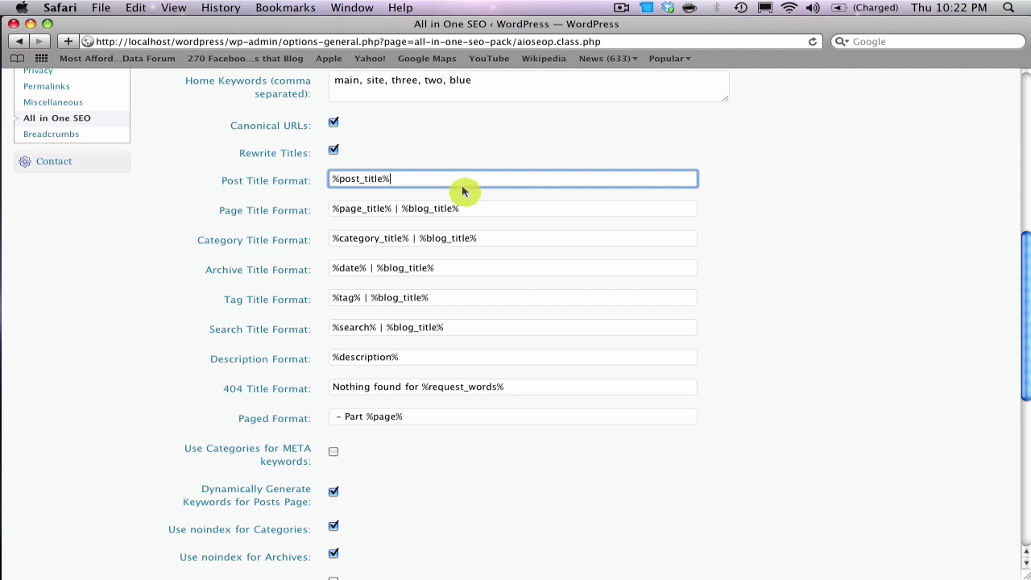
{"action": "scroll", "coordinate": [471, 252], "scroll_direction": "down", "scroll_amount": 1}
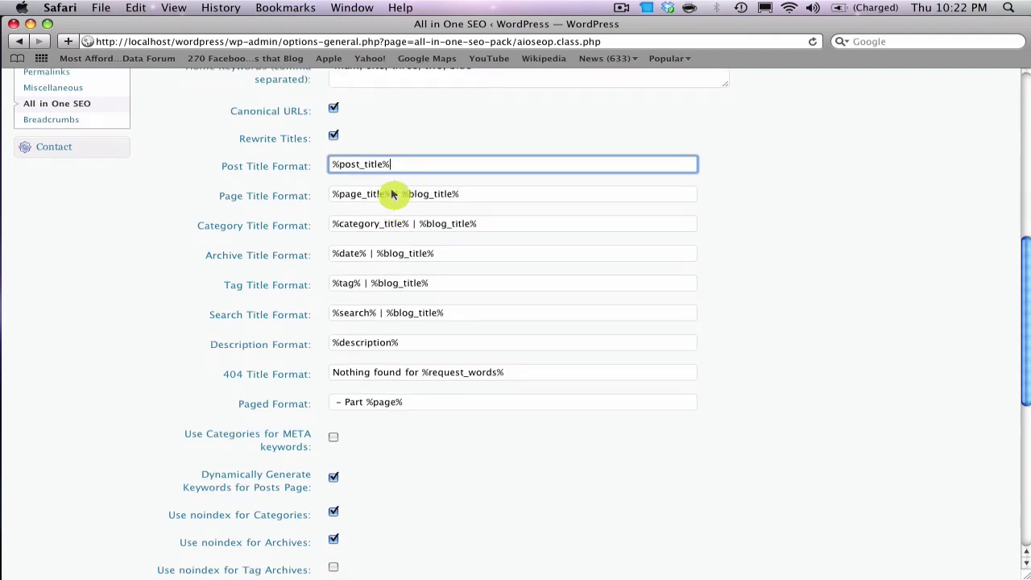
{"action": "left_click_drag", "start_coordinate": [393, 193], "coordinate": [481, 193]}
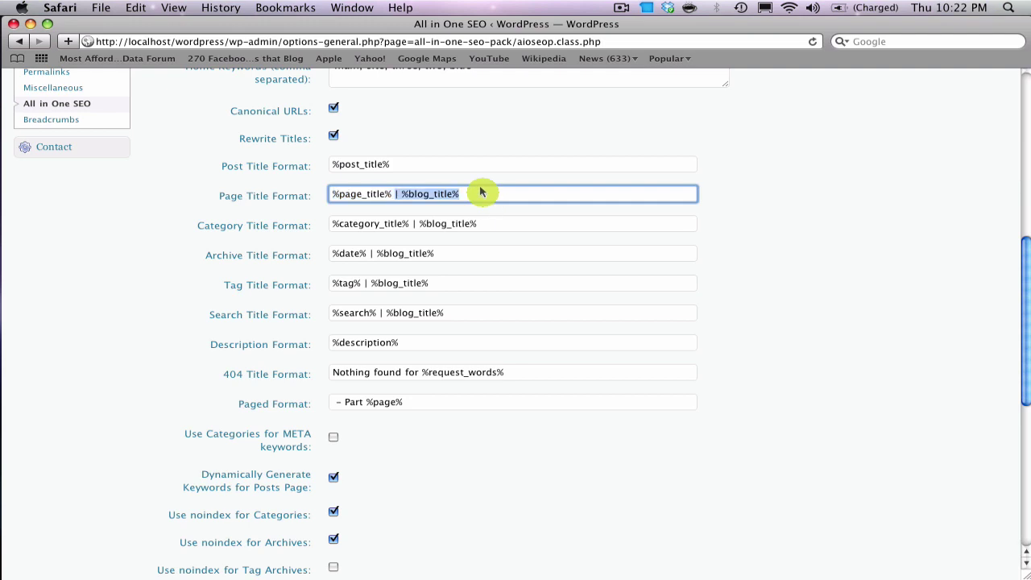
{"action": "key", "text": "BackSpace"}
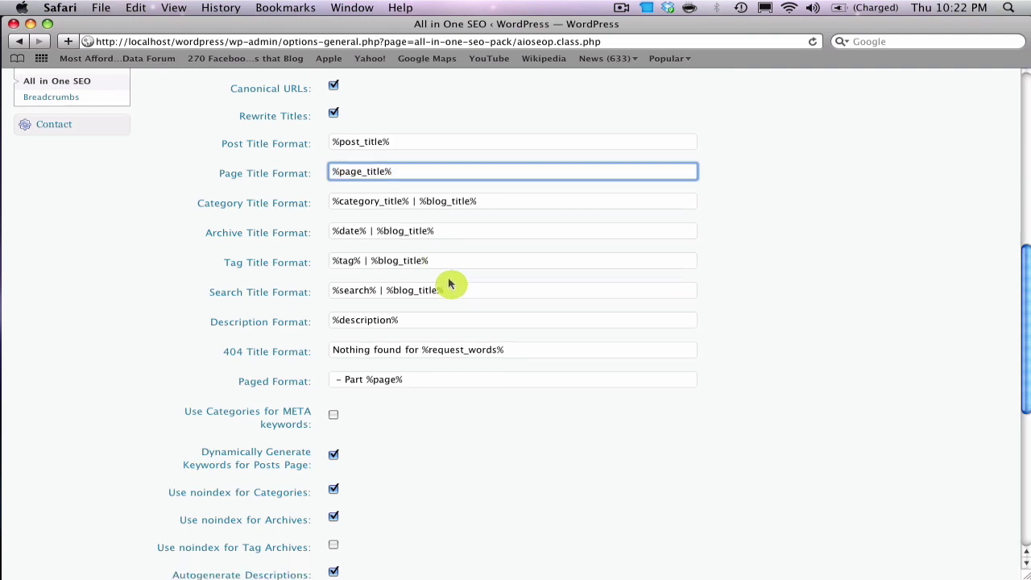
{"action": "scroll", "coordinate": [432, 282], "scroll_direction": "down", "scroll_amount": 1}
{"action": "scroll", "coordinate": [520, 297], "scroll_direction": "up", "scroll_amount": 1}
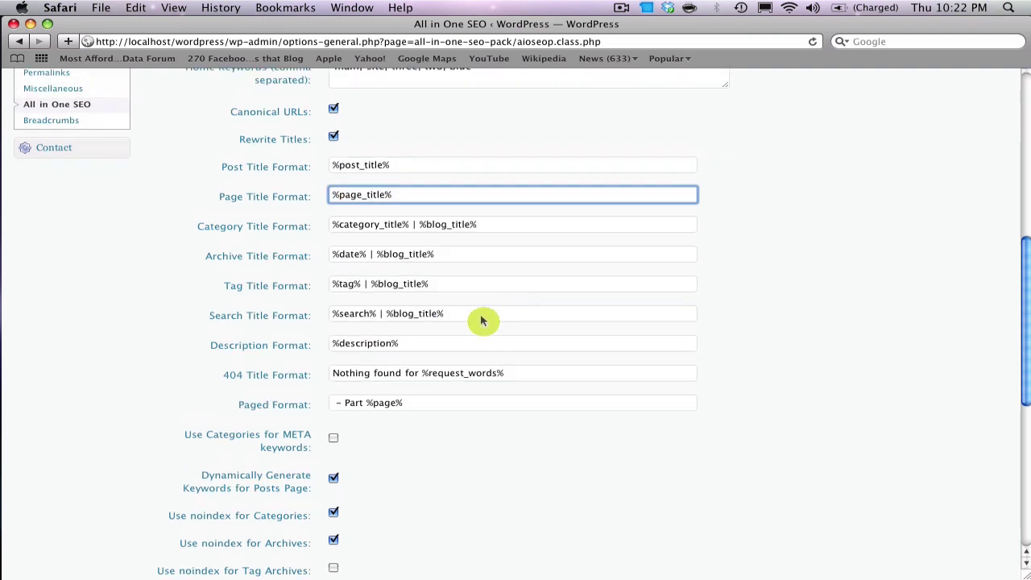
{"action": "scroll", "coordinate": [447, 320], "scroll_direction": "down", "scroll_amount": 1}
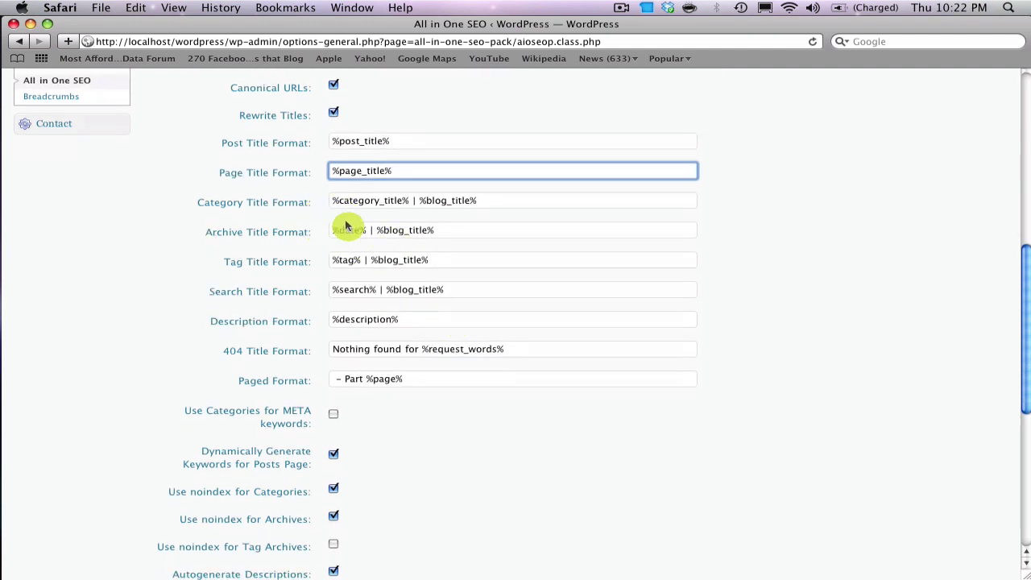
{"action": "scroll", "coordinate": [348, 205], "scroll_direction": "down", "scroll_amount": 1}
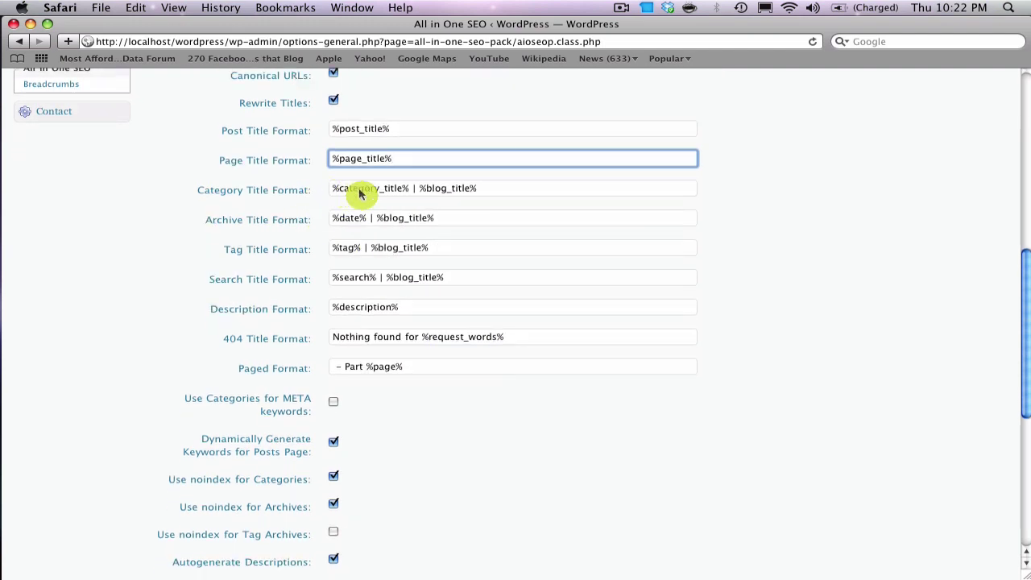
{"action": "scroll", "coordinate": [362, 195], "scroll_direction": "down", "scroll_amount": 1}
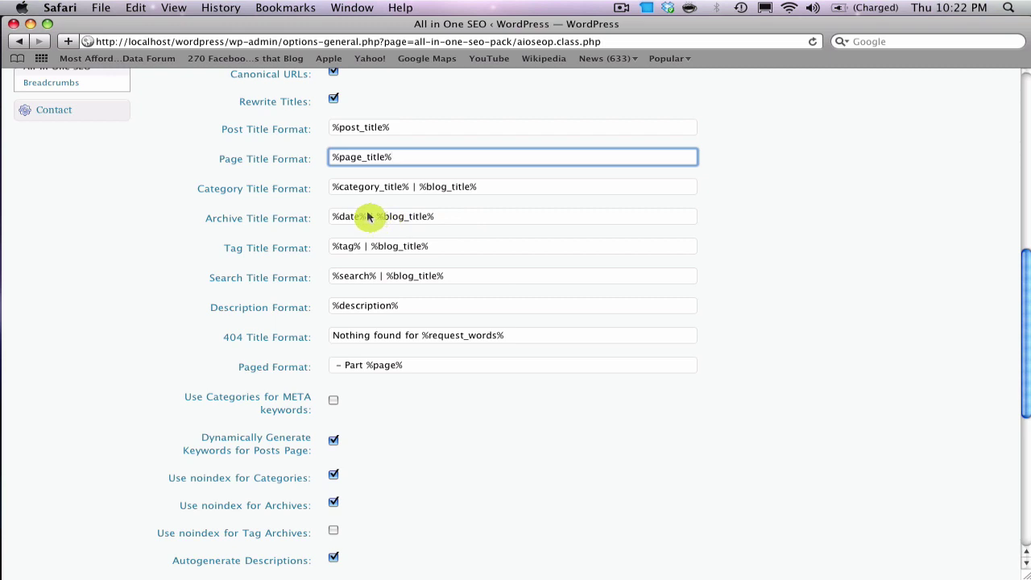
Step: Remove the separator and blog title from the archive, tag and search title formats, leaving %date%, %tag% and %search%
{"action": "left_click_drag", "start_coordinate": [368, 216], "coordinate": [449, 219]}
{"action": "key", "text": "BackSpace"}
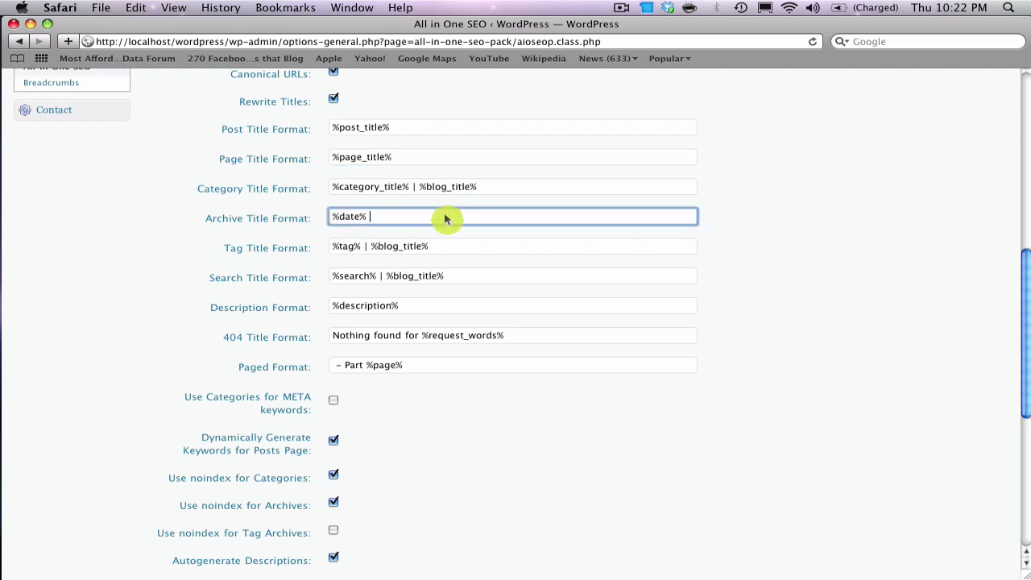
{"action": "left_click_drag", "start_coordinate": [364, 247], "coordinate": [430, 245]}
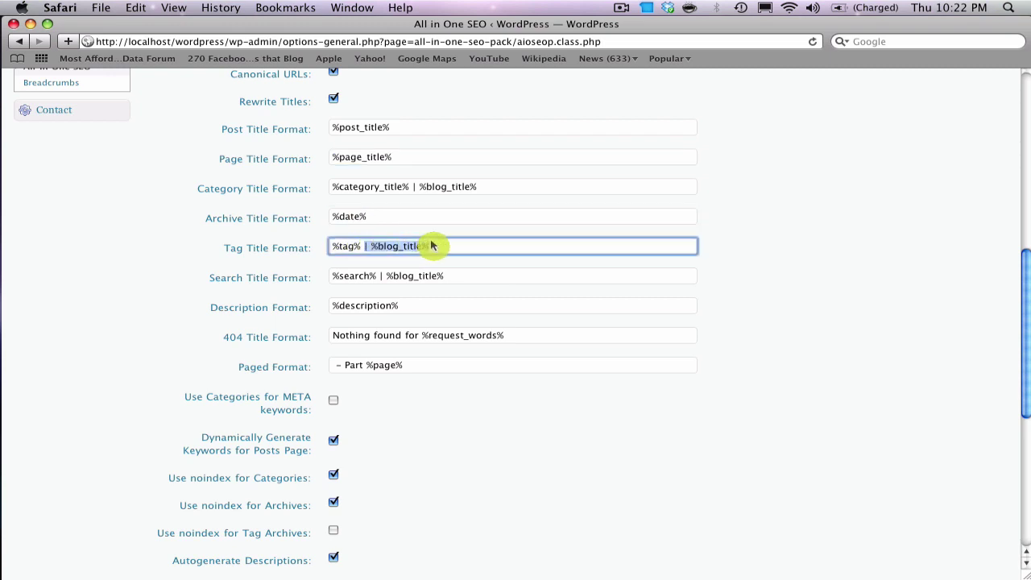
{"action": "key", "text": "BackSpace"}
{"action": "left_click_drag", "start_coordinate": [379, 276], "coordinate": [453, 277]}
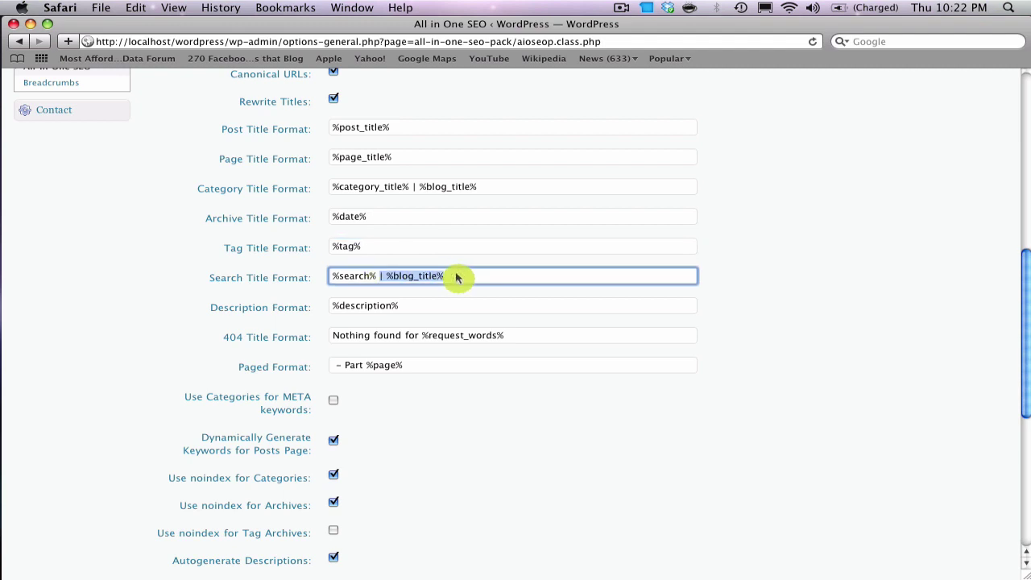
{"action": "key", "text": "BackSpace"}
{"action": "scroll", "coordinate": [435, 287], "scroll_direction": "down", "scroll_amount": 1}
{"action": "left_click", "coordinate": [416, 282]}
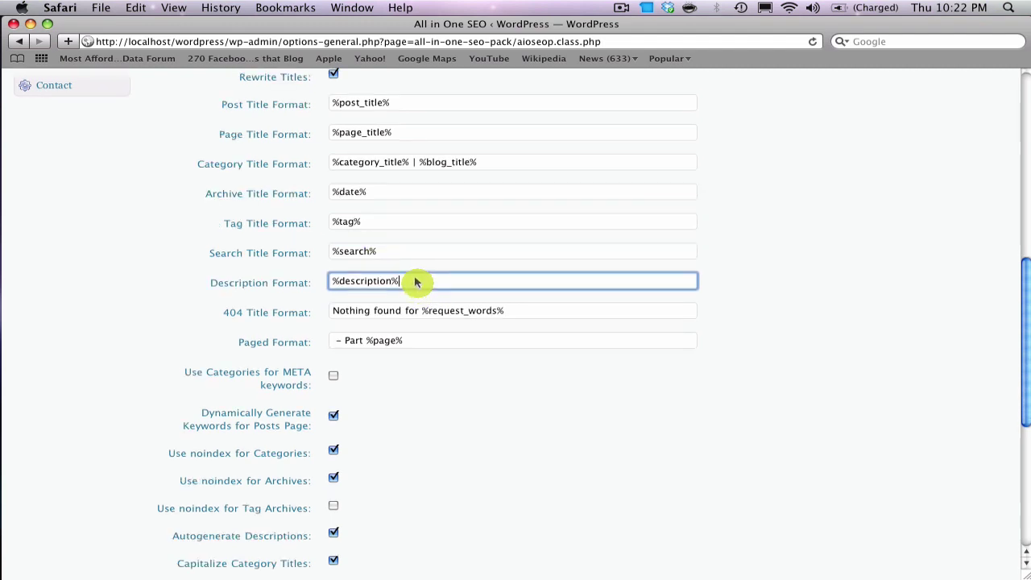
Step: Read the help texts for Use Categories for META keywords and Dynamically Generate Keywords for Posts Page
{"action": "scroll", "coordinate": [467, 286], "scroll_direction": "down", "scroll_amount": 3}
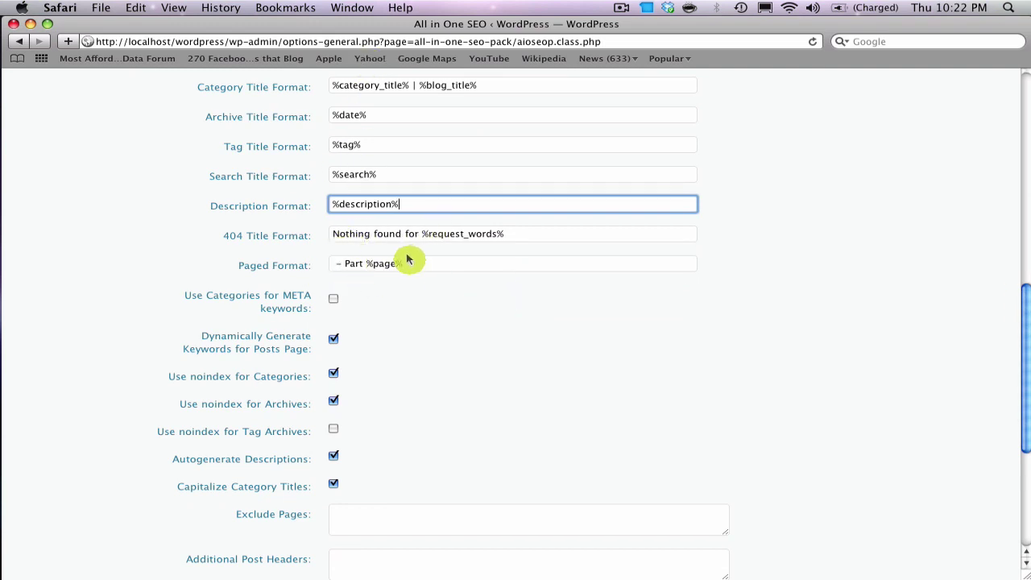
{"action": "scroll", "coordinate": [411, 270], "scroll_direction": "down", "scroll_amount": 2}
{"action": "scroll", "coordinate": [443, 287], "scroll_direction": "down", "scroll_amount": 1}
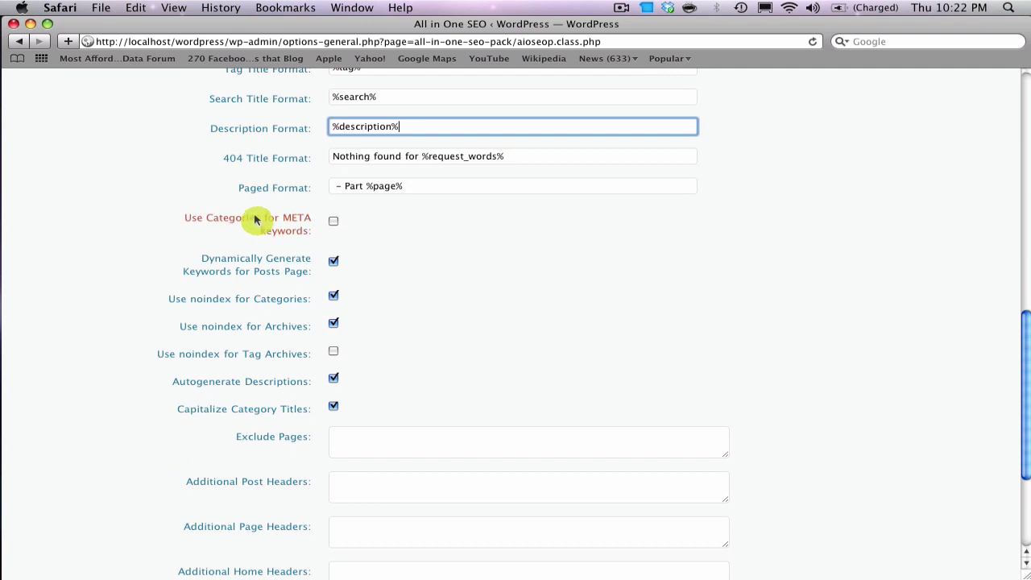
{"action": "left_click", "coordinate": [255, 219]}
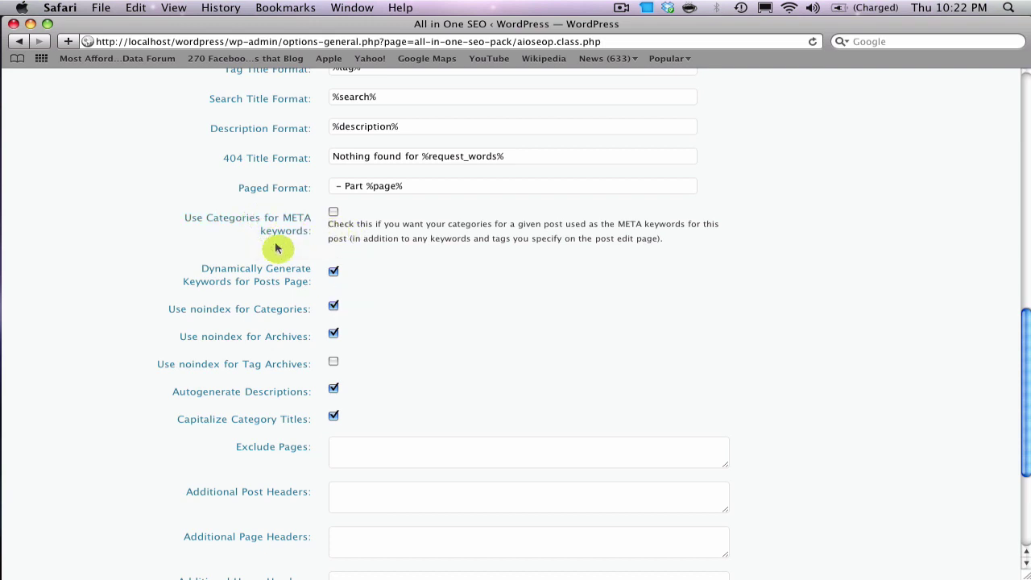
{"action": "scroll", "coordinate": [271, 216], "scroll_direction": "down", "scroll_amount": 1}
{"action": "scroll", "coordinate": [323, 225], "scroll_direction": "down", "scroll_amount": 1}
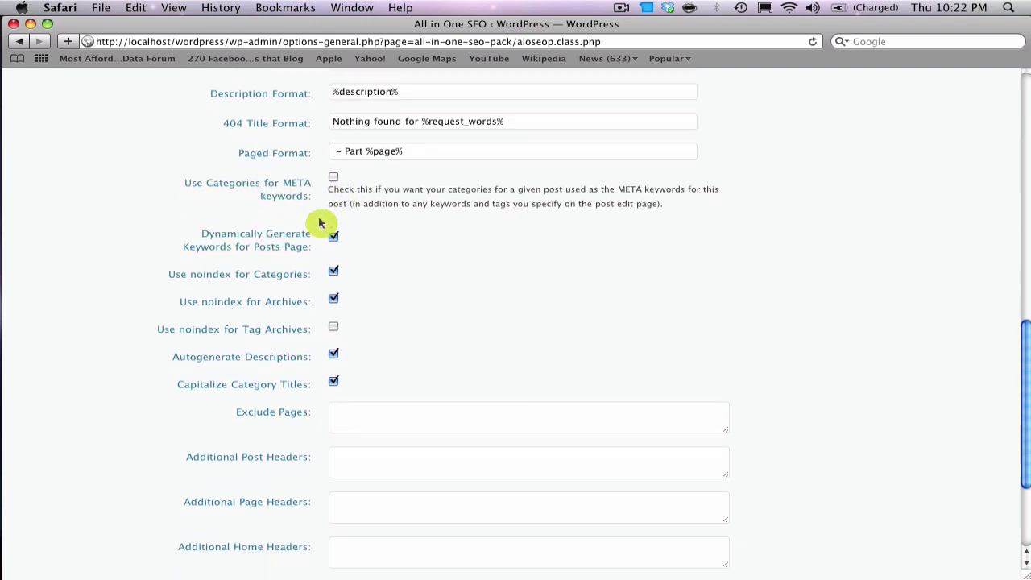
{"action": "scroll", "coordinate": [273, 242], "scroll_direction": "down", "scroll_amount": 4}
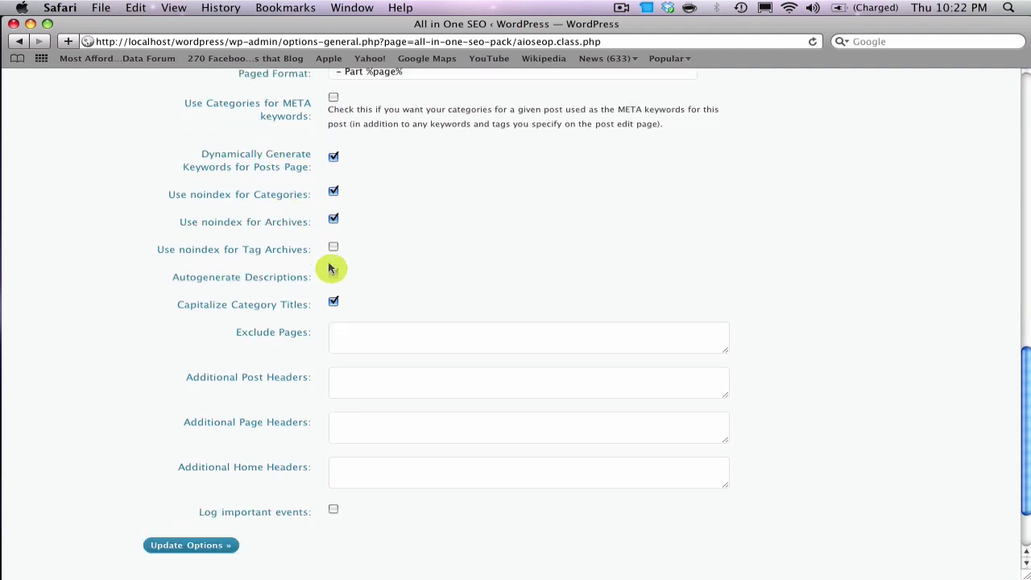
{"action": "left_click", "coordinate": [250, 155]}
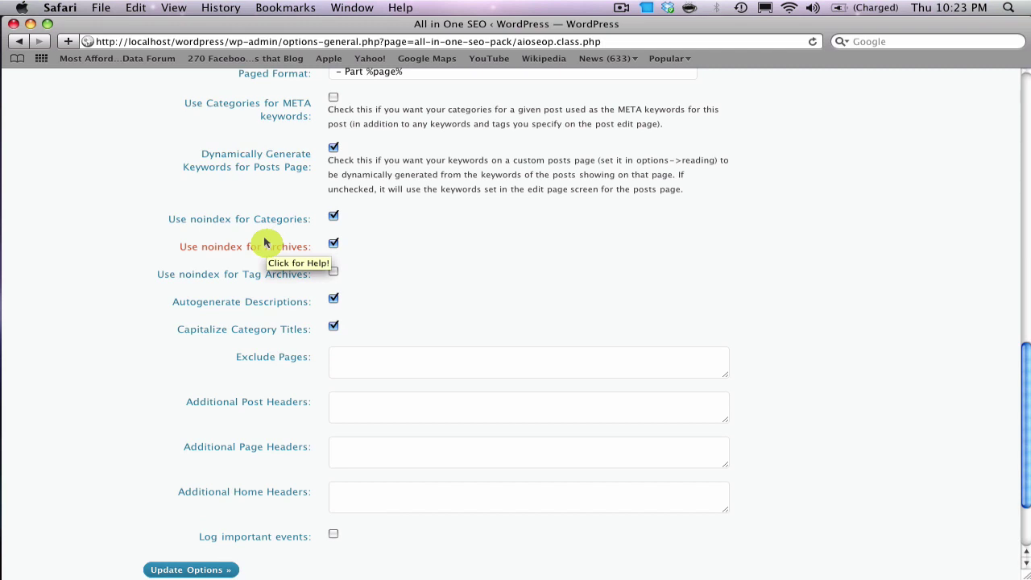
{"action": "scroll", "coordinate": [266, 243], "scroll_direction": "down", "scroll_amount": 1}
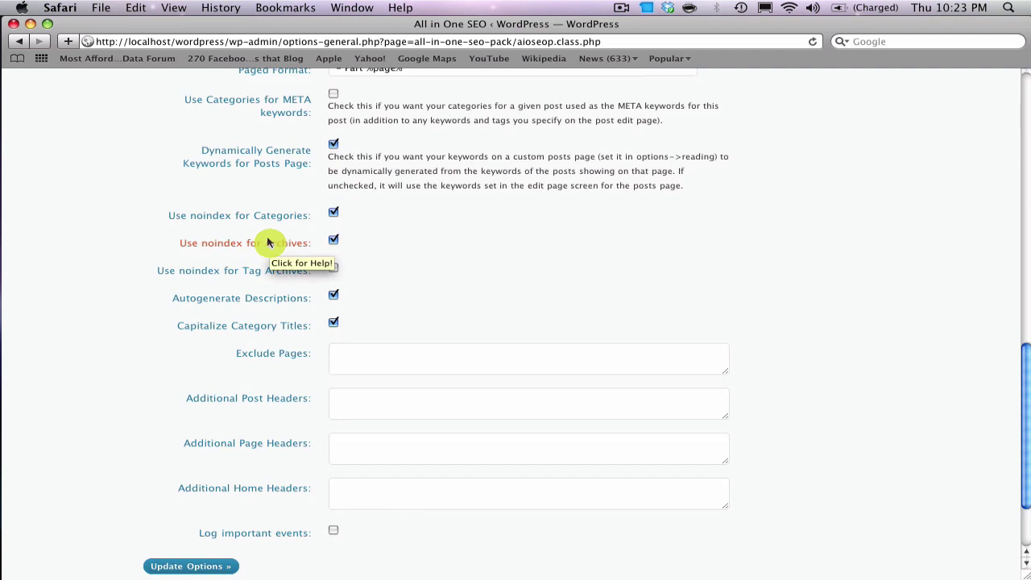
{"action": "scroll", "coordinate": [472, 253], "scroll_direction": "down", "scroll_amount": 3}
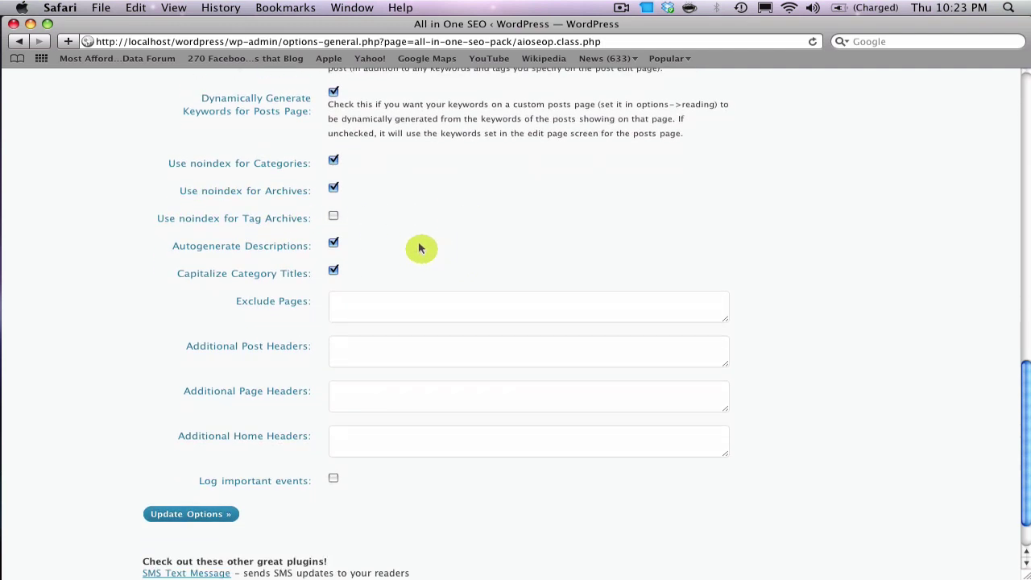
Step: Turn off the Use noindex for Categories option, leaving noindex on for archives
{"action": "scroll", "coordinate": [282, 193], "scroll_direction": "up", "scroll_amount": 3}
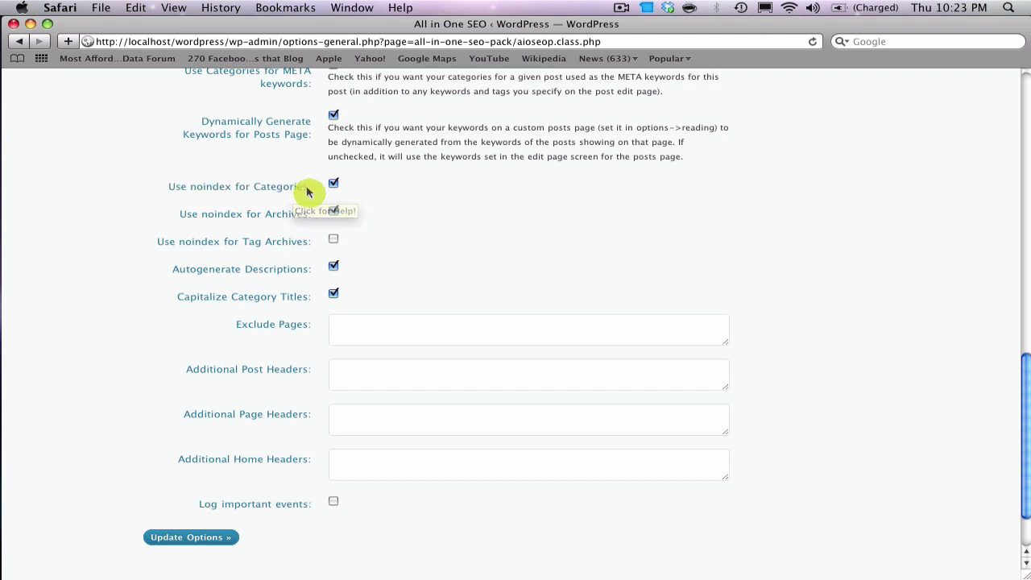
{"action": "scroll", "coordinate": [462, 242], "scroll_direction": "up", "scroll_amount": 1}
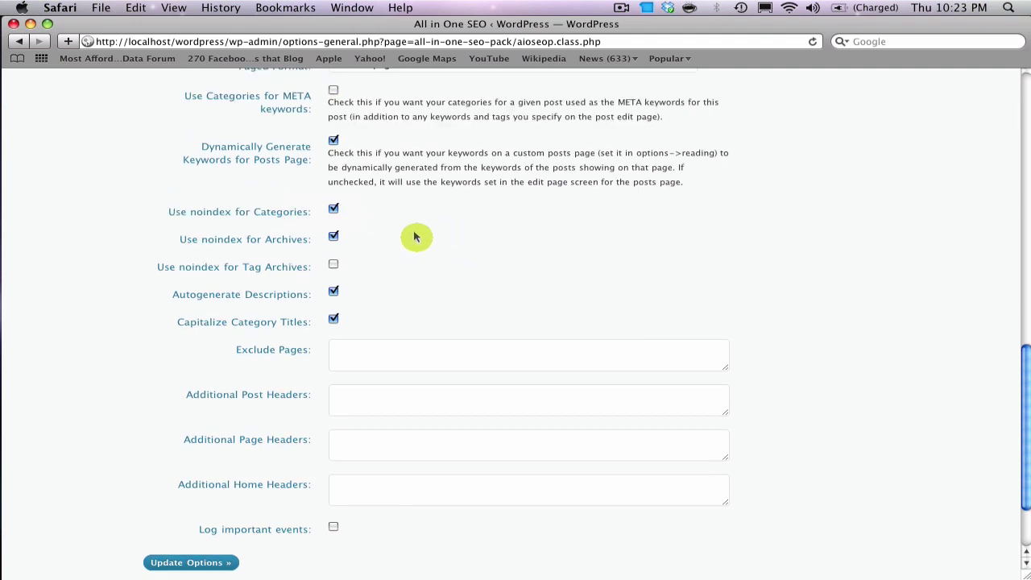
{"action": "scroll", "coordinate": [414, 236], "scroll_direction": "down", "scroll_amount": 4}
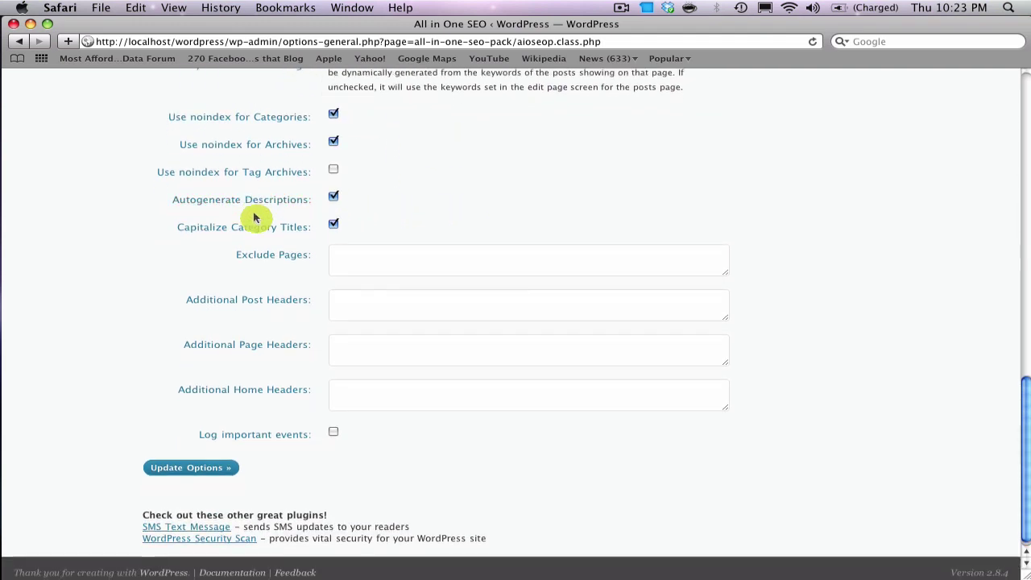
{"action": "scroll", "coordinate": [278, 141], "scroll_direction": "up", "scroll_amount": 1}
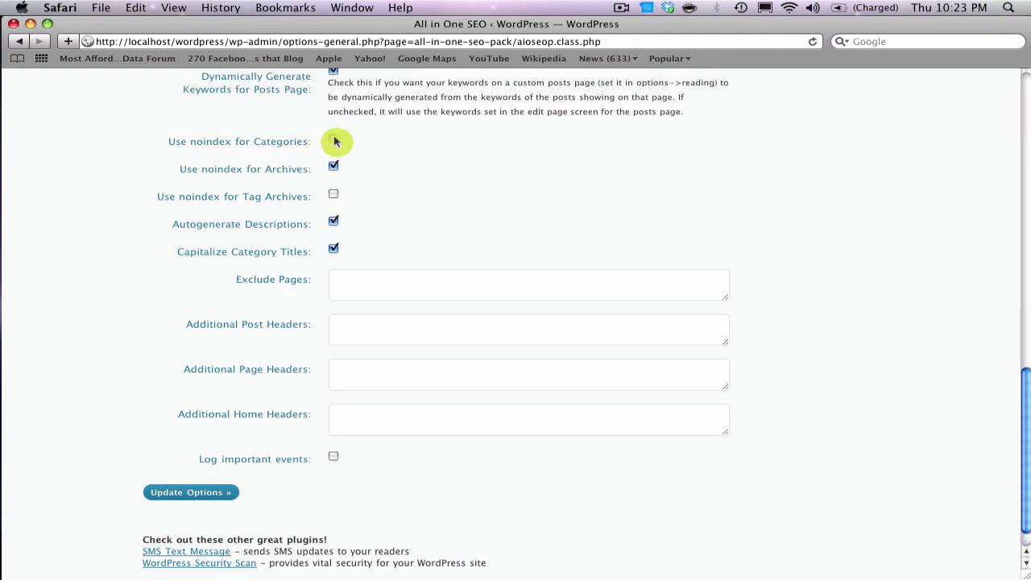
{"action": "scroll", "coordinate": [336, 142], "scroll_direction": "up", "scroll_amount": 1}
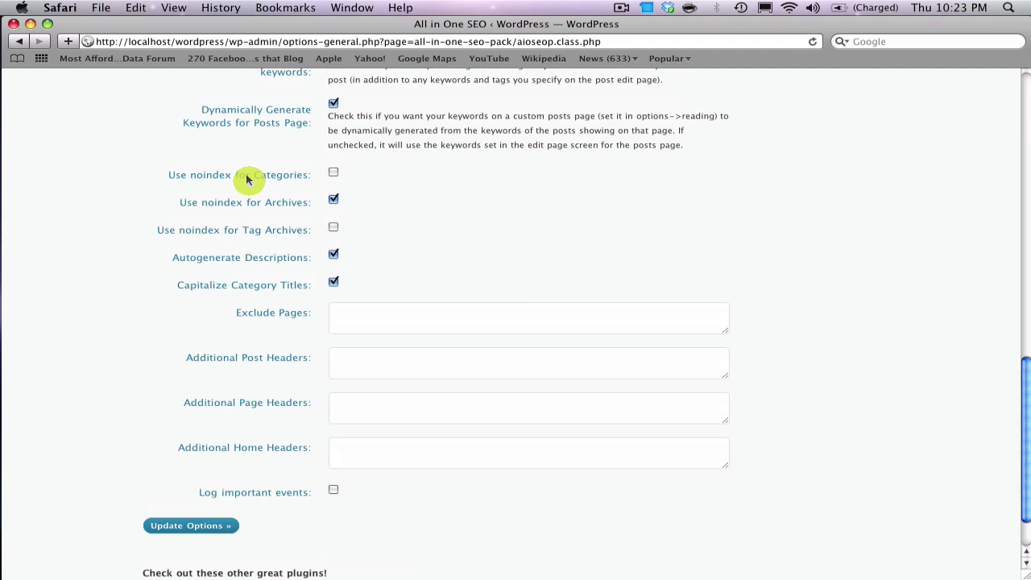
Step: Read the help text for Autogenerate Descriptions and review the remaining options, keeping Capitalize Category Titles enabled
{"action": "scroll", "coordinate": [248, 179], "scroll_direction": "down", "scroll_amount": 3}
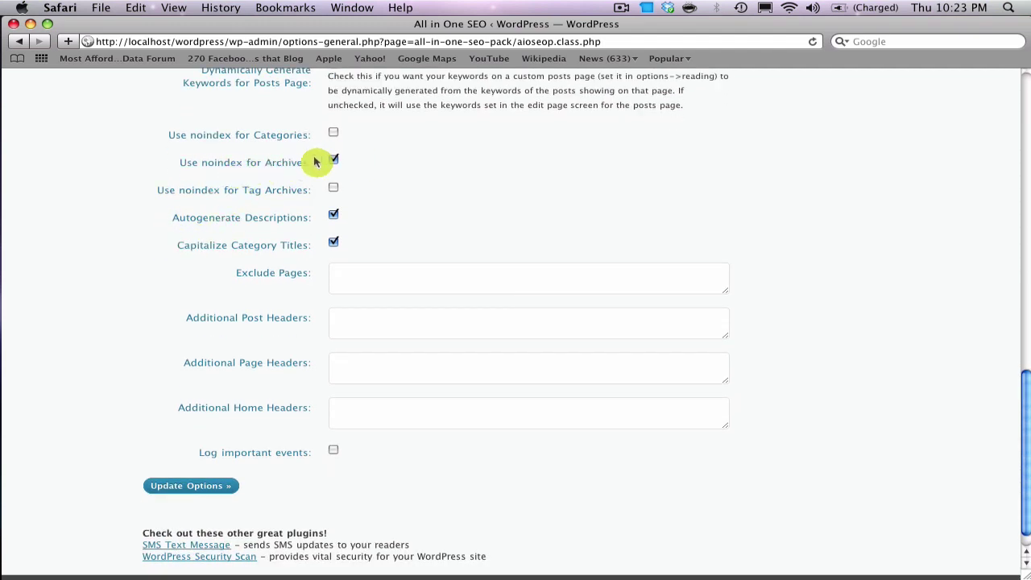
{"action": "scroll", "coordinate": [317, 174], "scroll_direction": "down", "scroll_amount": 1}
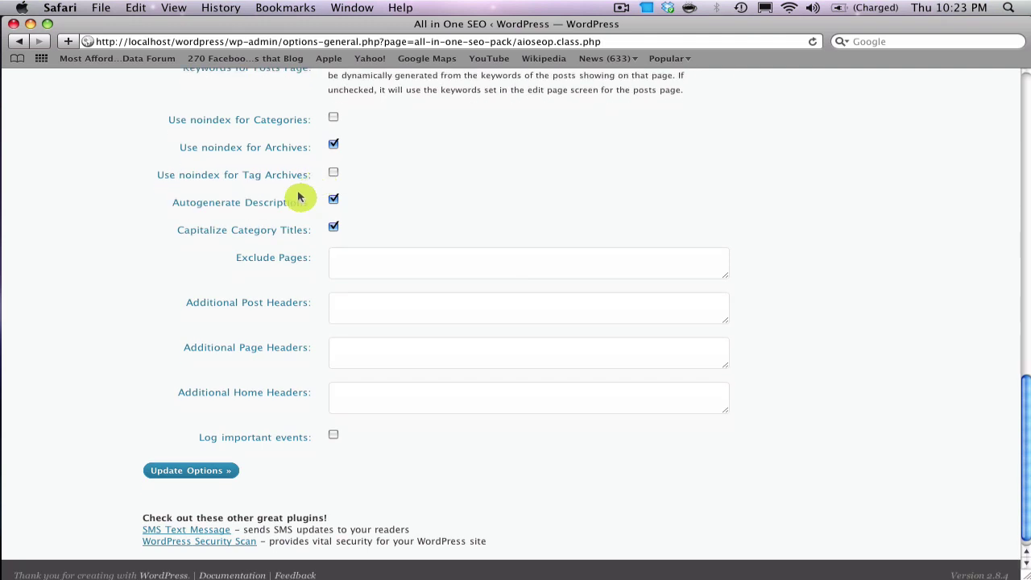
{"action": "scroll", "coordinate": [219, 220], "scroll_direction": "down", "scroll_amount": 1}
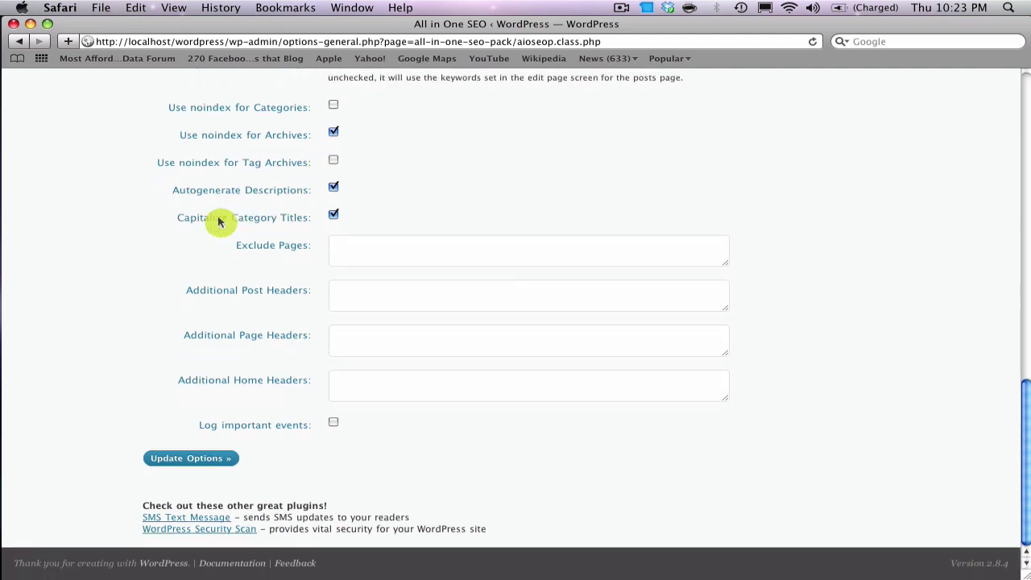
{"action": "left_click", "coordinate": [335, 215]}
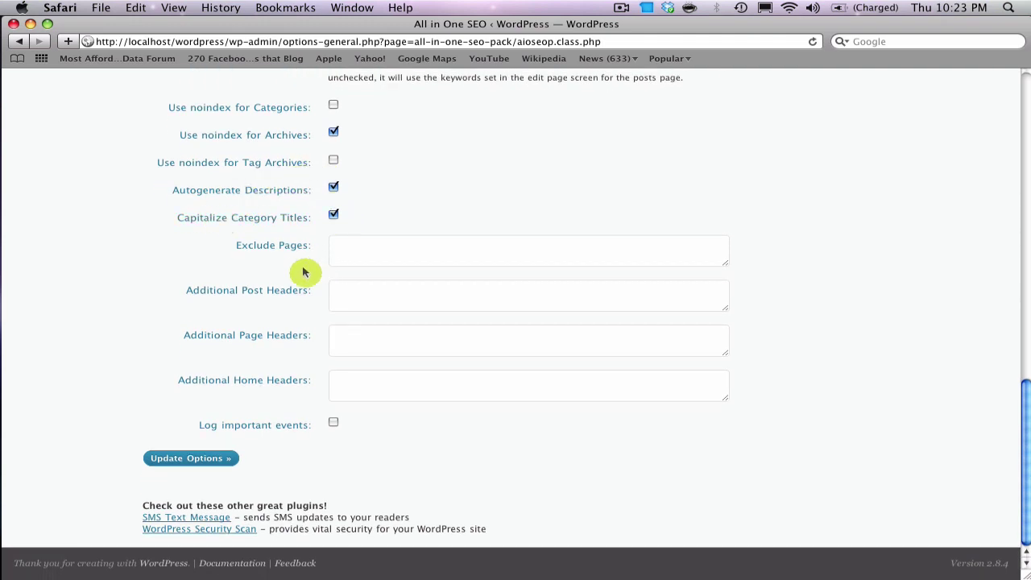
{"action": "left_click", "coordinate": [256, 190]}
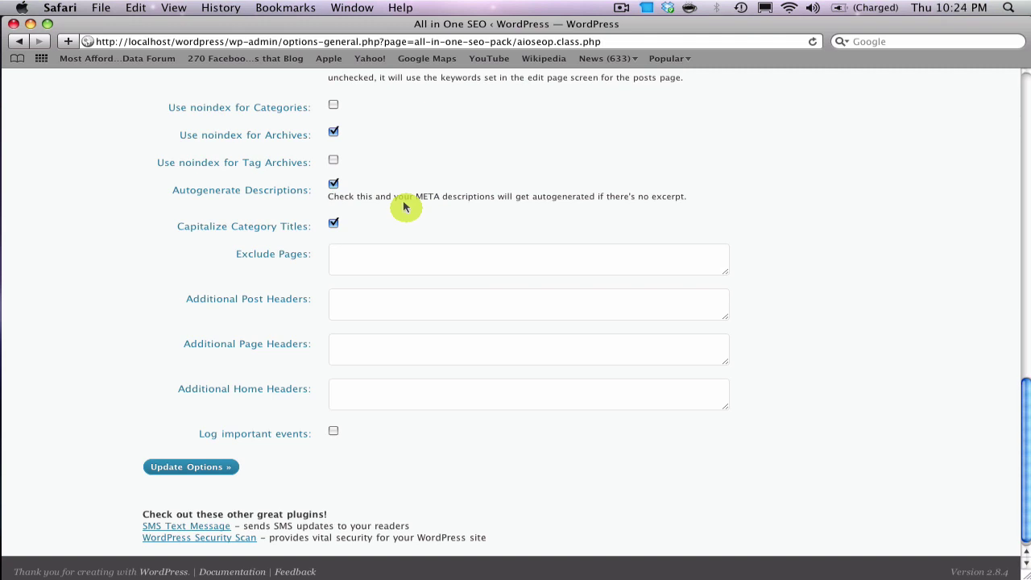
{"action": "scroll", "coordinate": [322, 211], "scroll_direction": "down", "scroll_amount": 1}
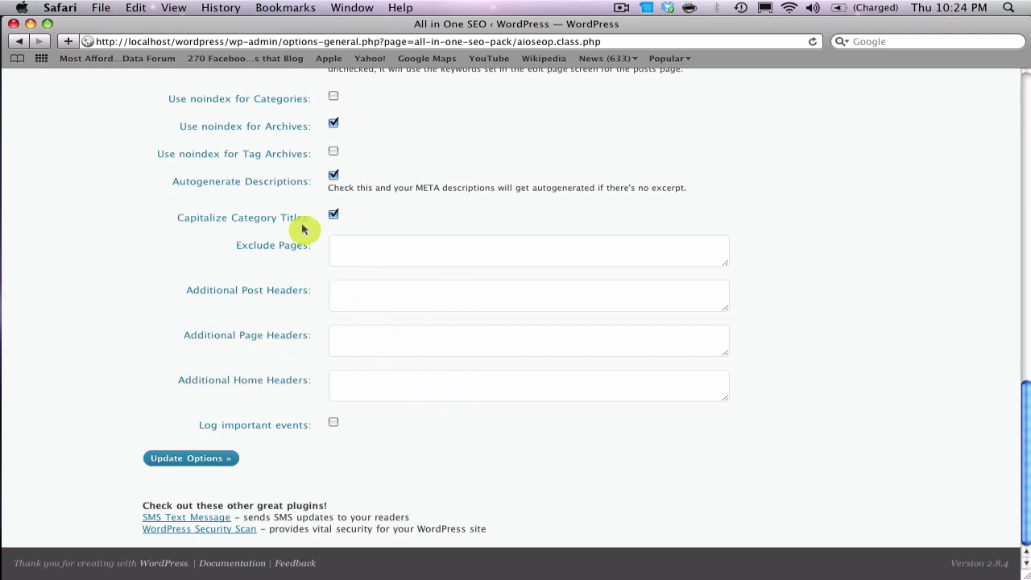
{"action": "scroll", "coordinate": [307, 244], "scroll_direction": "up", "scroll_amount": 2}
{"action": "scroll", "coordinate": [307, 244], "scroll_direction": "down", "scroll_amount": 2}
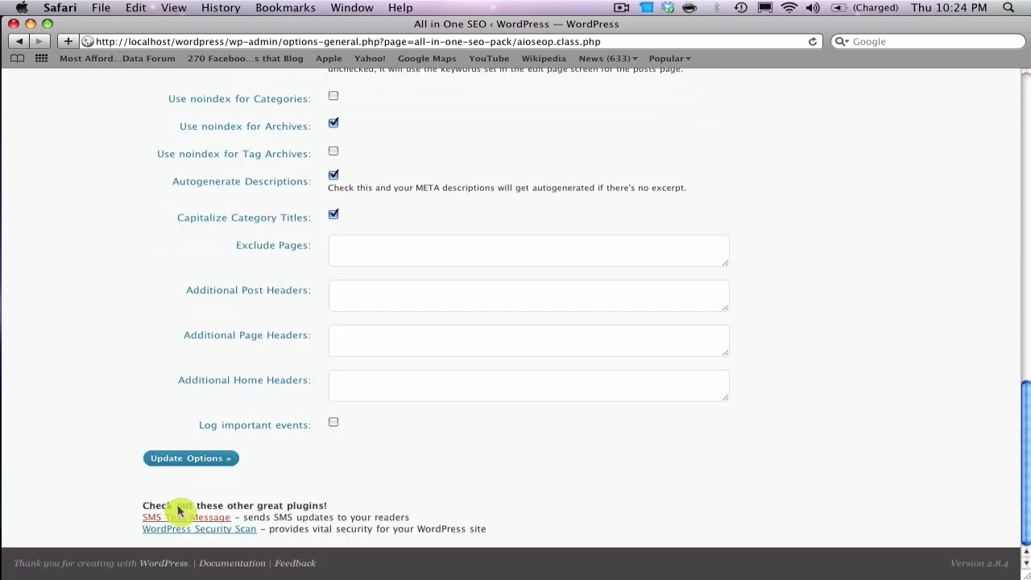
Step: Save the All in One SEO plugin options and look over the saved settings
{"action": "left_click", "coordinate": [174, 452]}
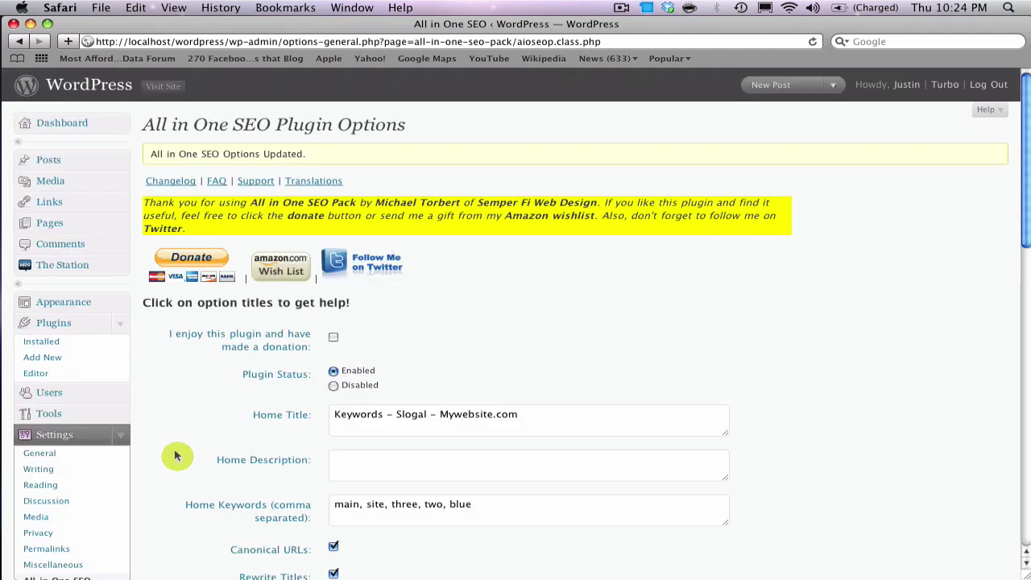
{"action": "scroll", "coordinate": [283, 425], "scroll_direction": "down", "scroll_amount": 6}
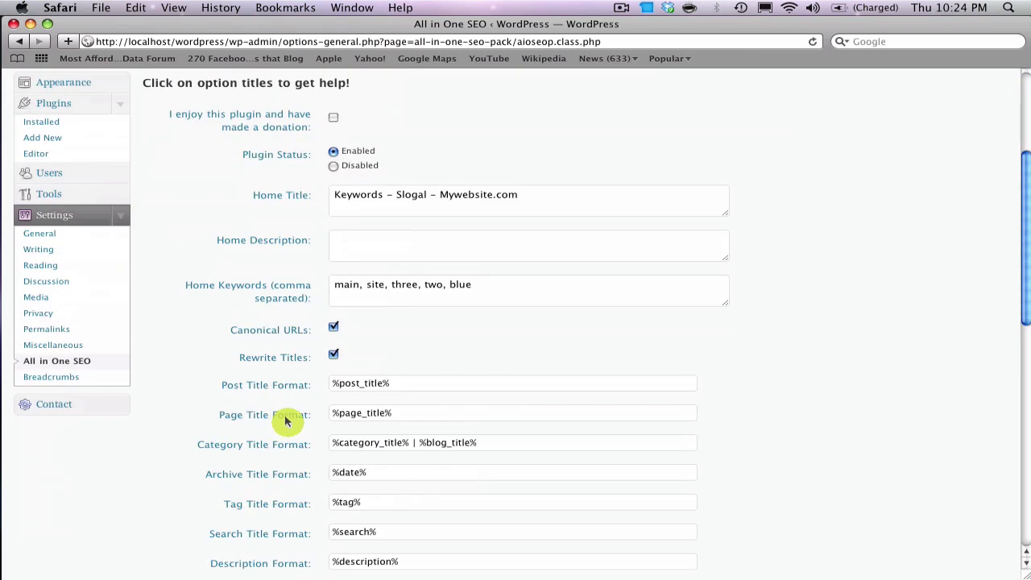
{"action": "scroll", "coordinate": [246, 414], "scroll_direction": "up", "scroll_amount": 6}
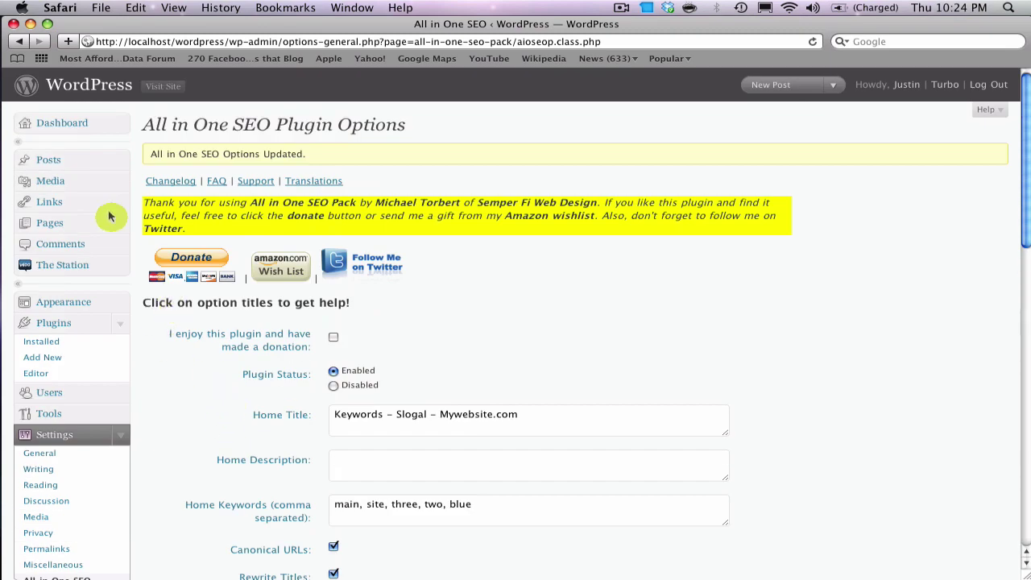
Step: Open the draft post "50+ WordPress Resources To Follow On Twitter" for editing and activate its All in One SEO Pack Title field
{"action": "left_click", "coordinate": [49, 159]}
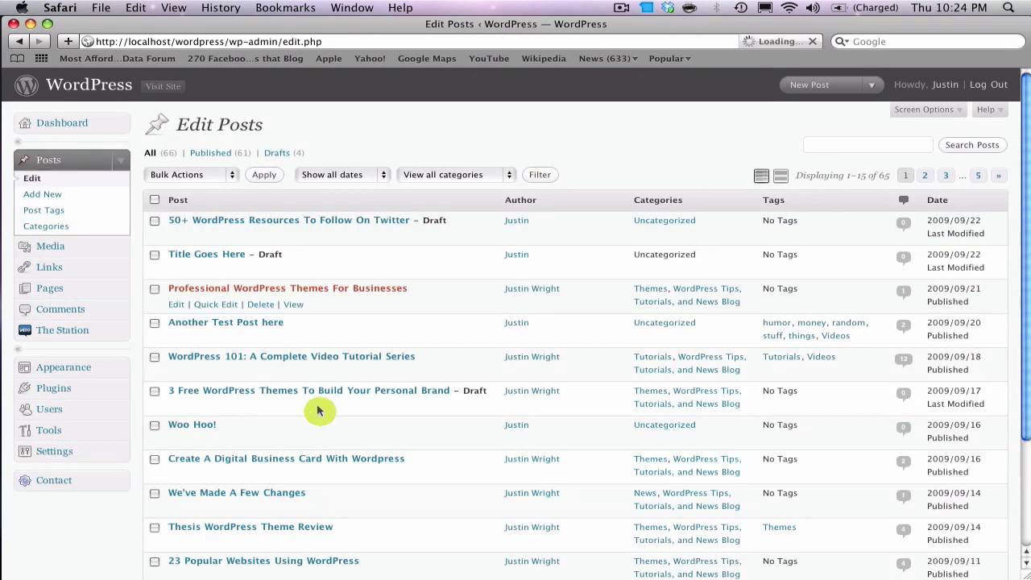
{"action": "left_click", "coordinate": [250, 221]}
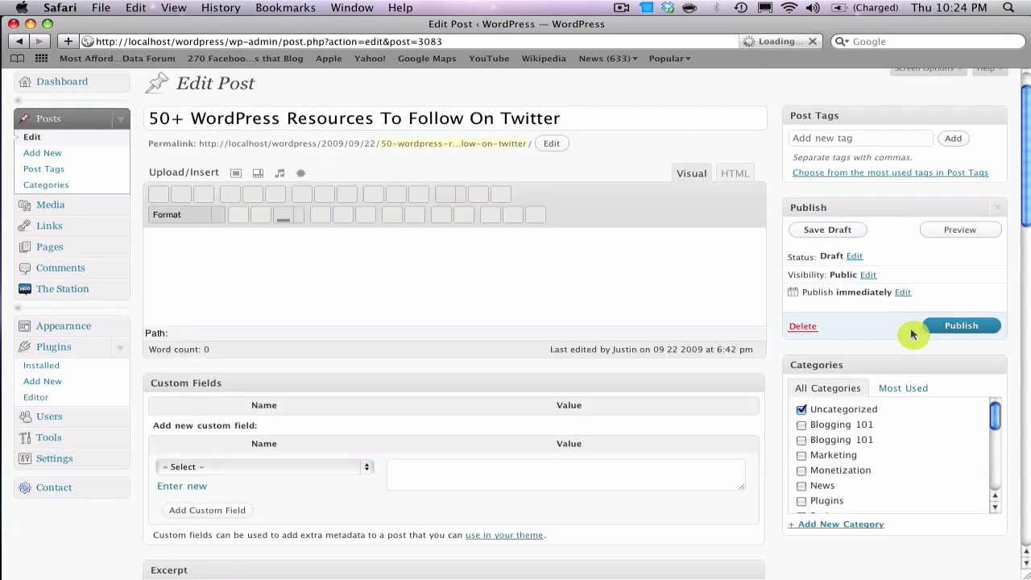
{"action": "scroll", "coordinate": [886, 338], "scroll_direction": "down", "scroll_amount": 8}
{"action": "scroll", "coordinate": [867, 379], "scroll_direction": "up", "scroll_amount": 6}
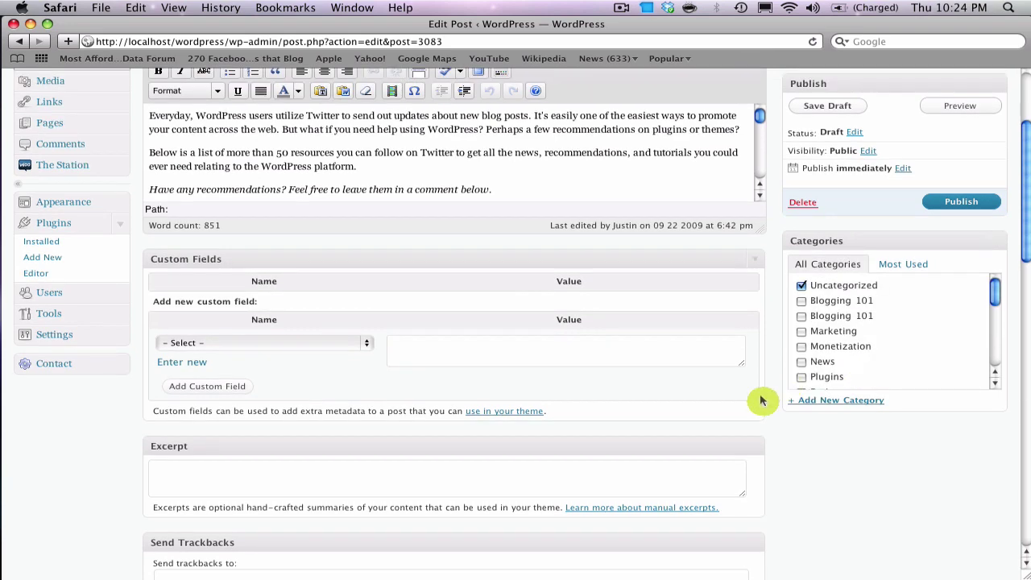
{"action": "scroll", "coordinate": [761, 400], "scroll_direction": "down", "scroll_amount": 4}
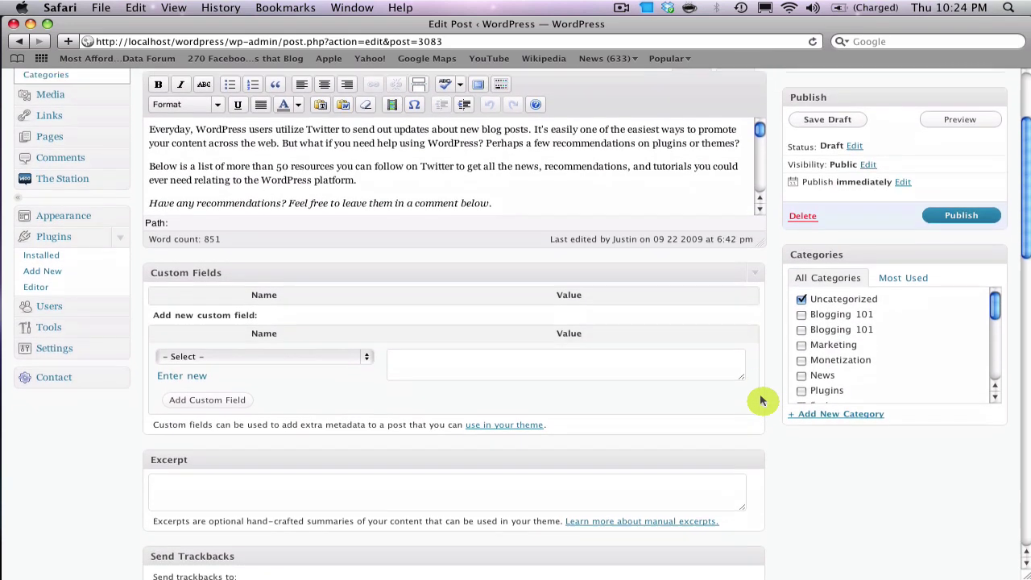
{"action": "scroll", "coordinate": [761, 401], "scroll_direction": "down", "scroll_amount": 10}
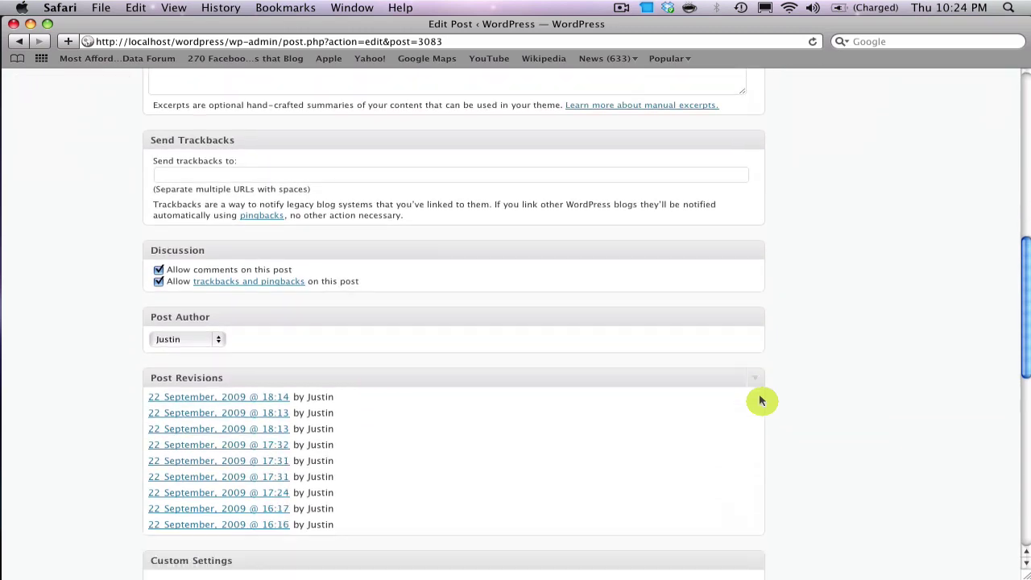
{"action": "scroll", "coordinate": [761, 401], "scroll_direction": "down", "scroll_amount": 2}
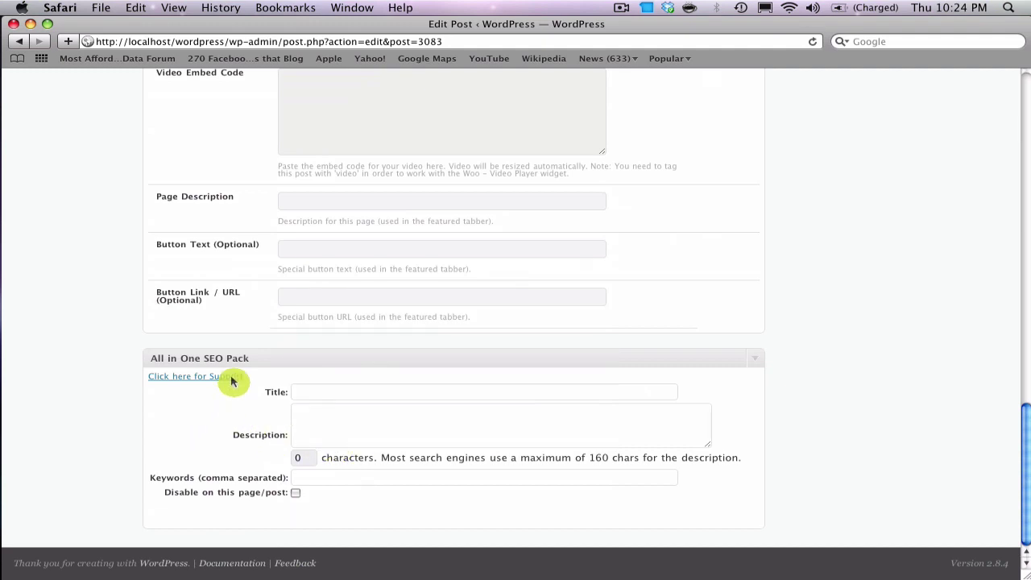
{"action": "left_click", "coordinate": [309, 392]}
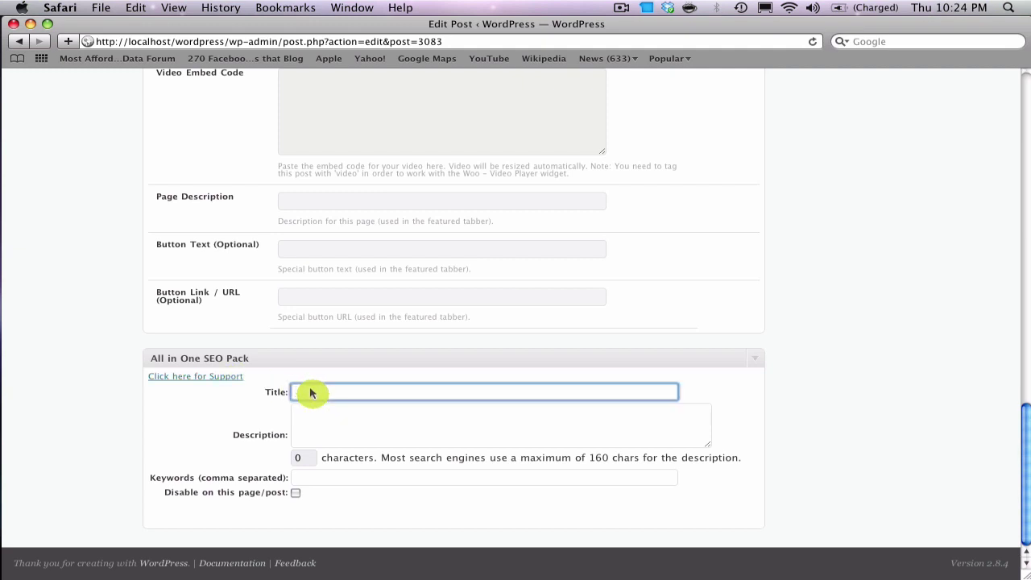